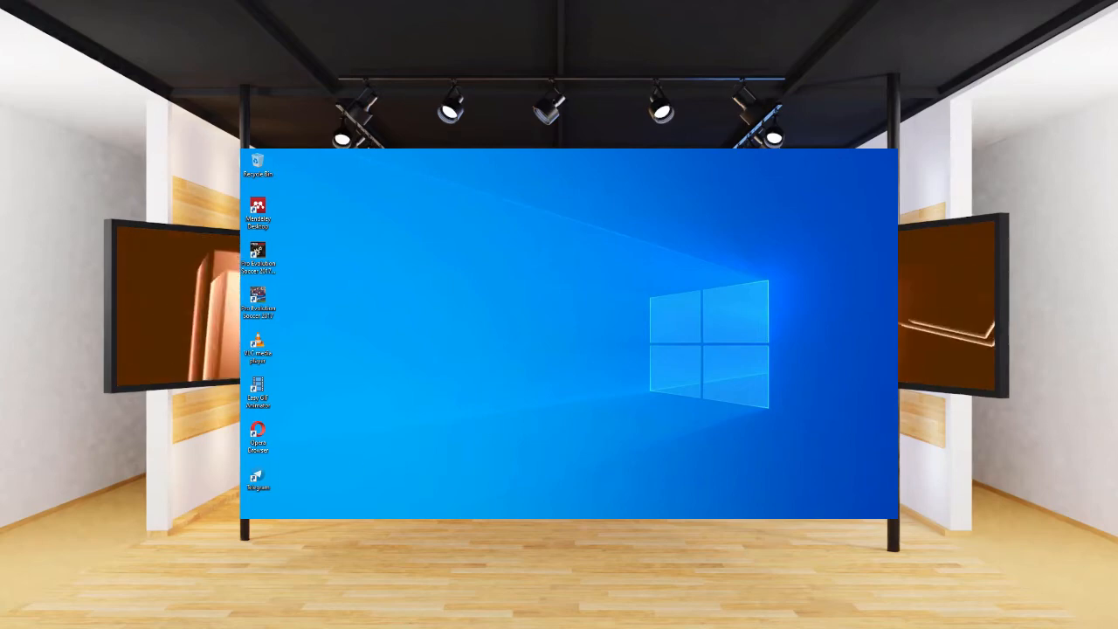
Launch Chrome from the Start menu, search 'google classroom' and open the Classroom site.
{"action": "key", "text": "super"}
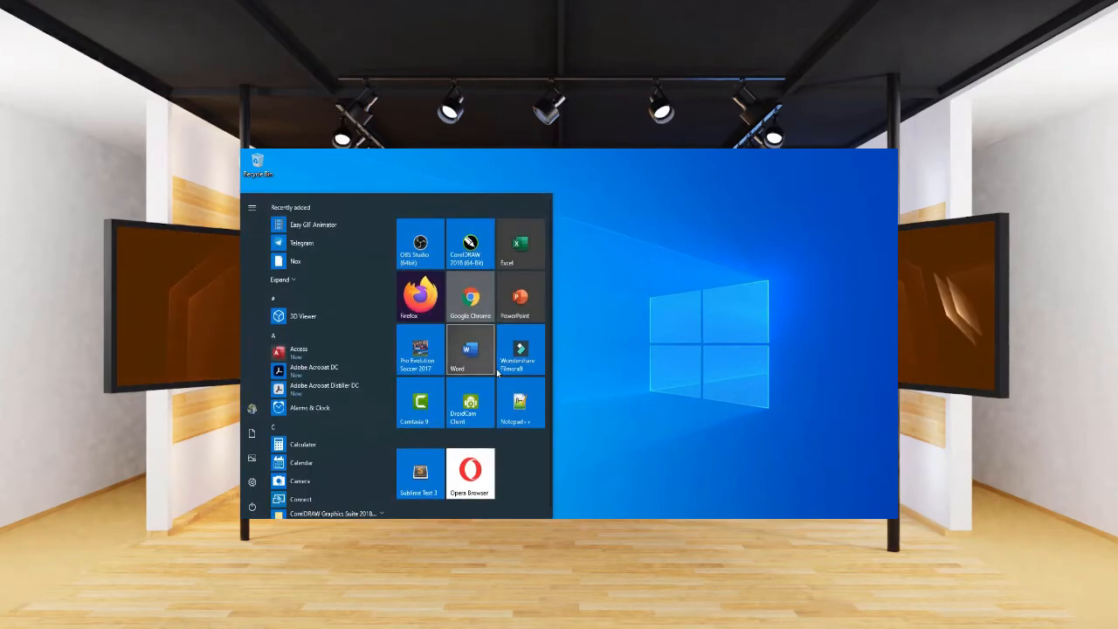
{"action": "left_click", "coordinate": [471, 297]}
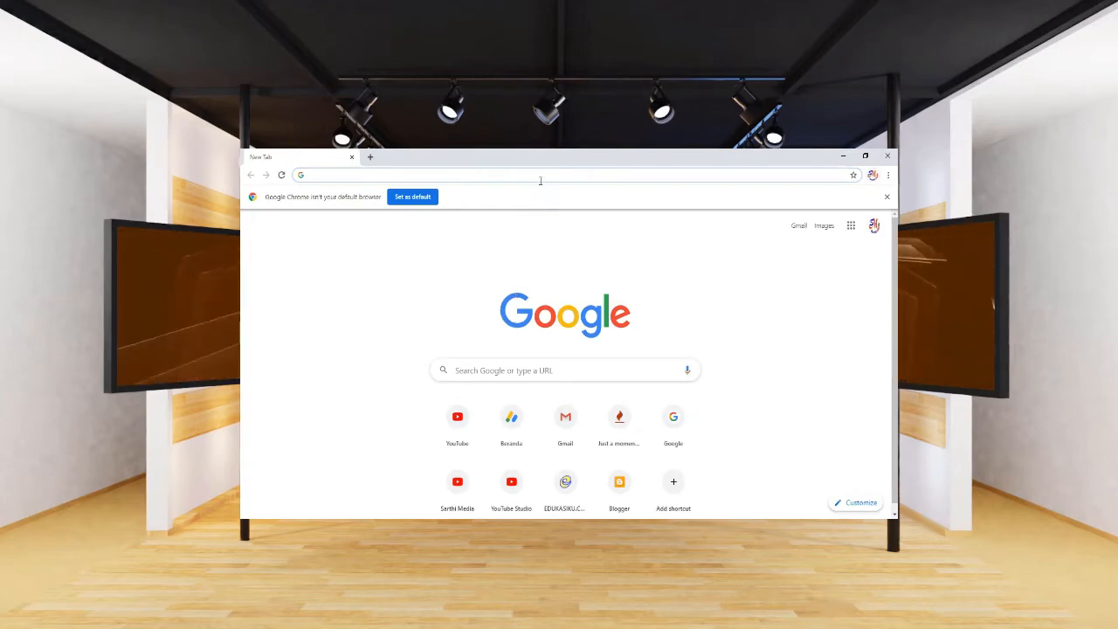
{"action": "type", "text": "googl"}
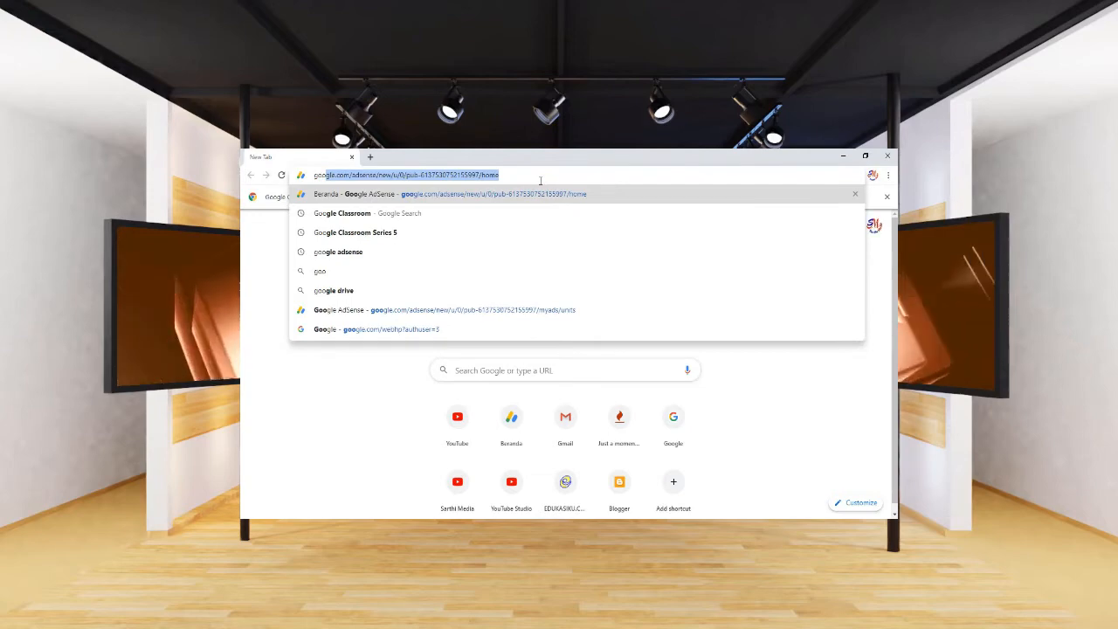
{"action": "type", "text": "e "}
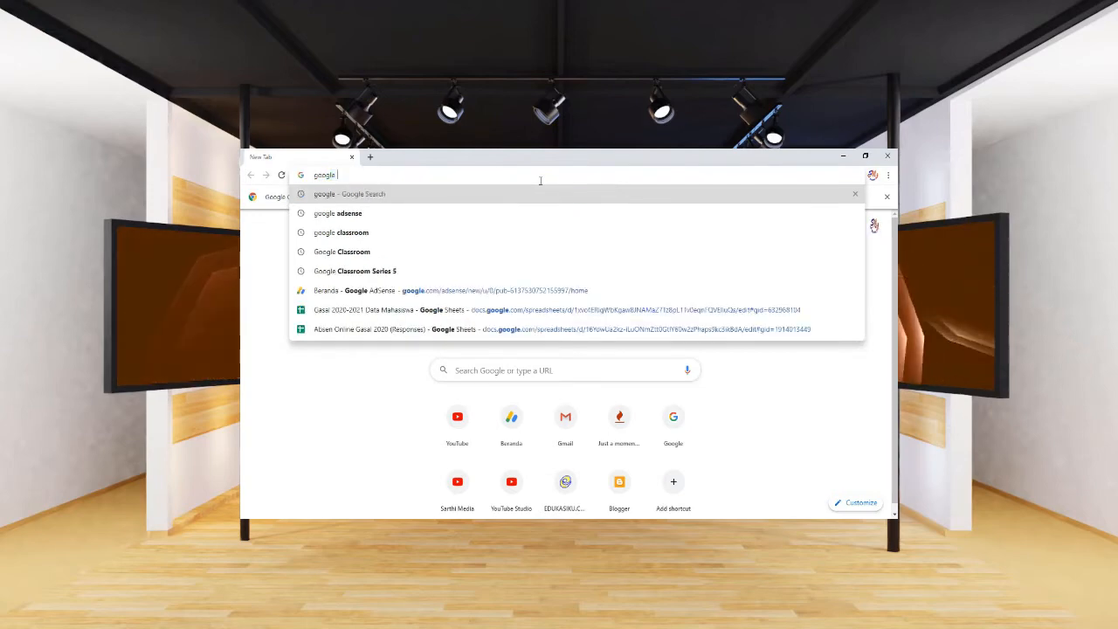
{"action": "type", "text": "classro"}
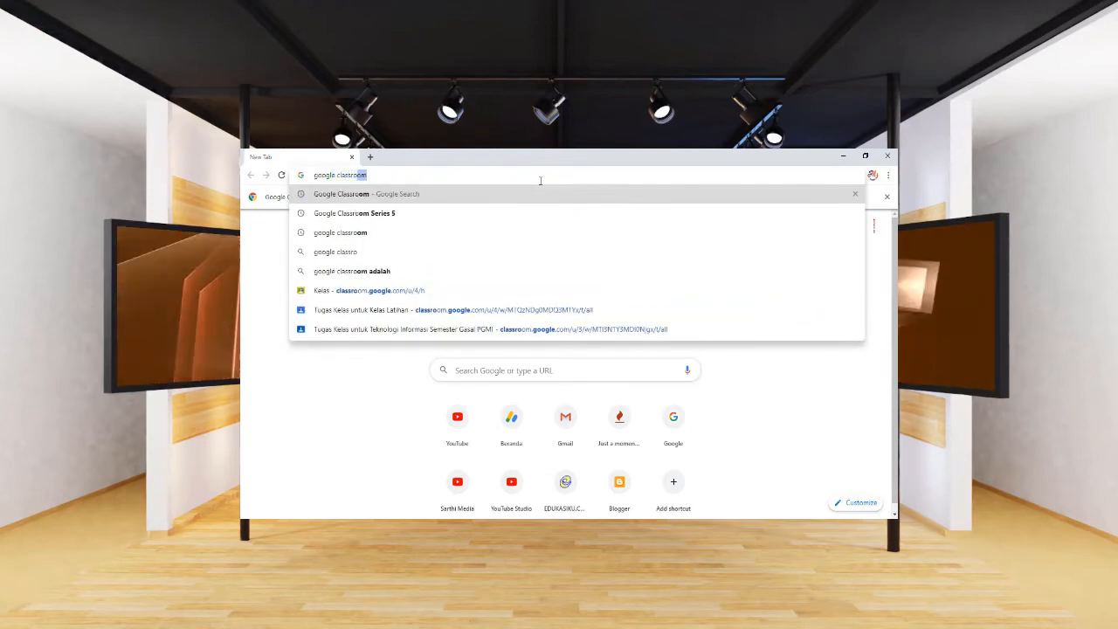
{"action": "type", "text": "om"}
{"action": "key", "text": "Return"}
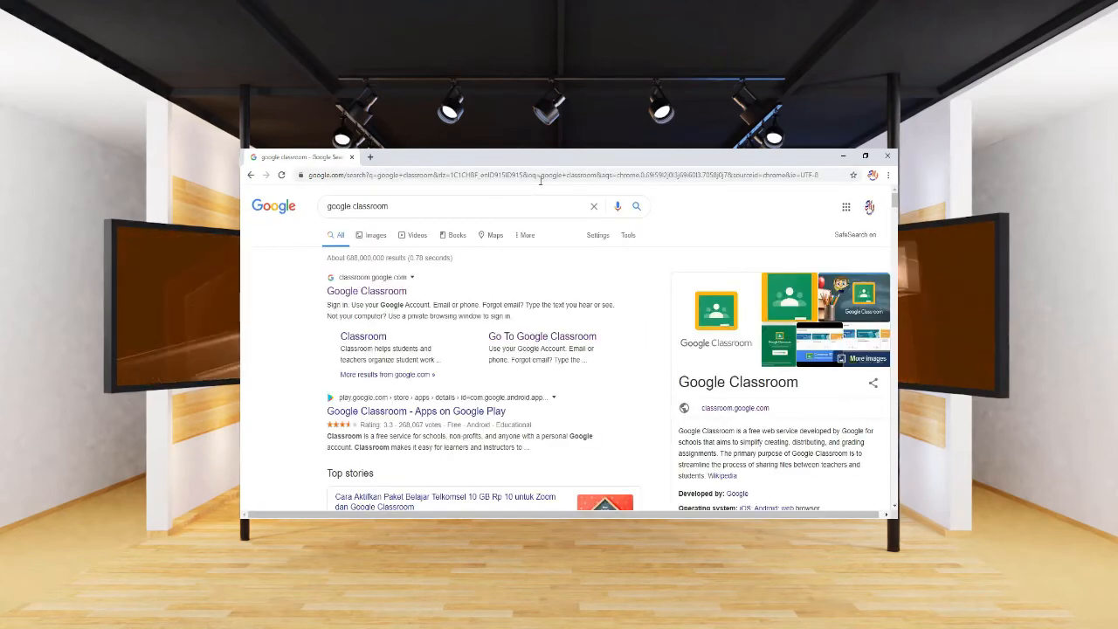
{"action": "left_click", "coordinate": [400, 294]}
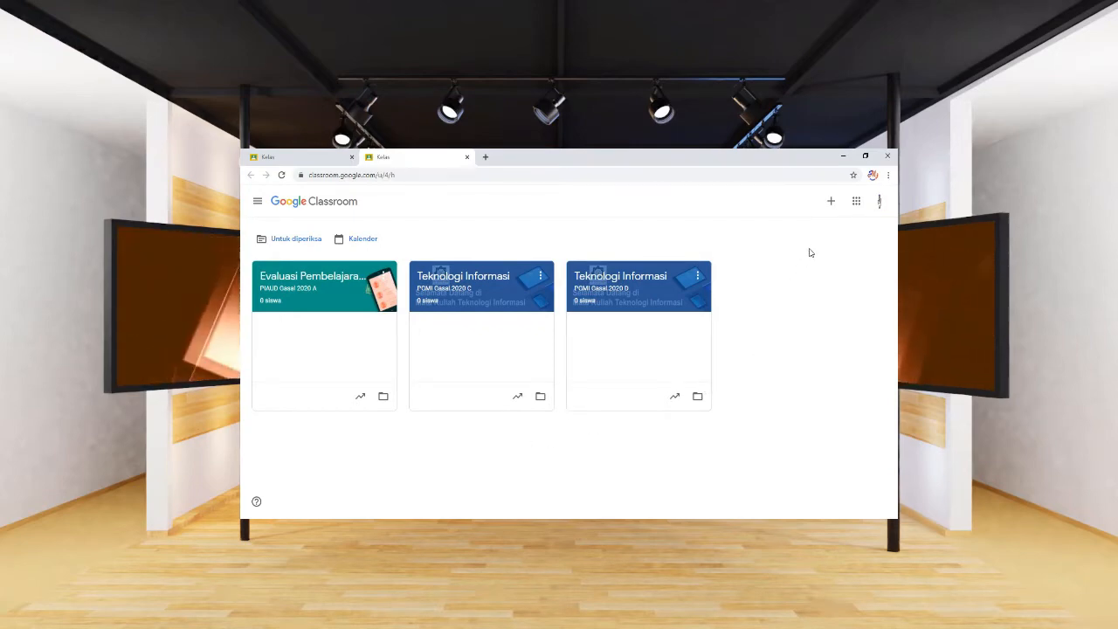
Create a new class named 'Kelas Offline' using Buat kelas.
{"action": "left_click", "coordinate": [831, 203]}
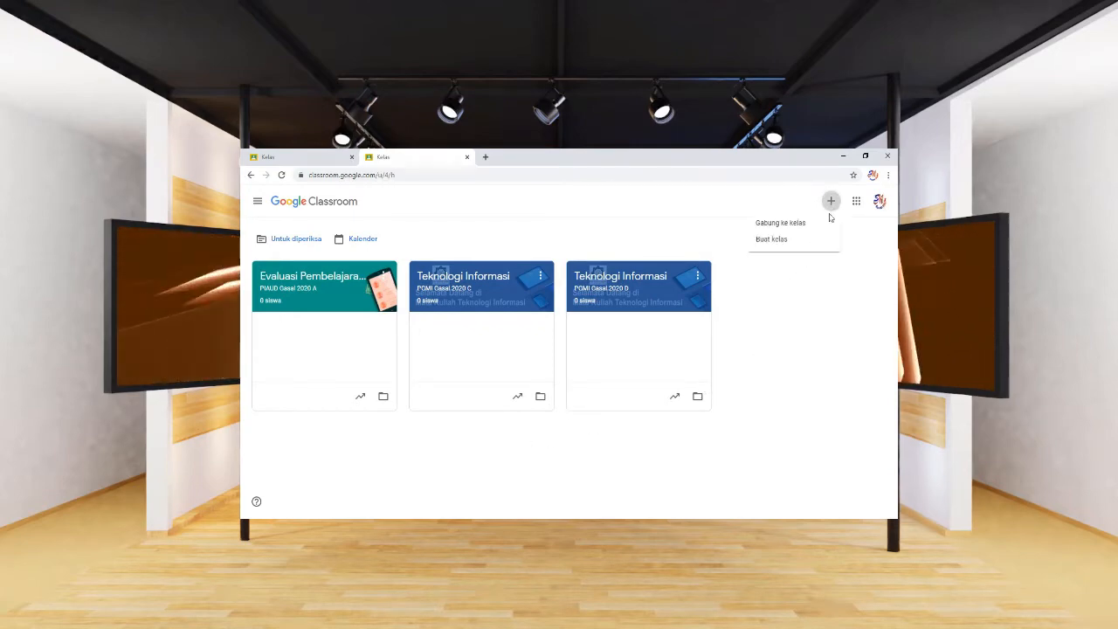
{"action": "left_click", "coordinate": [782, 244]}
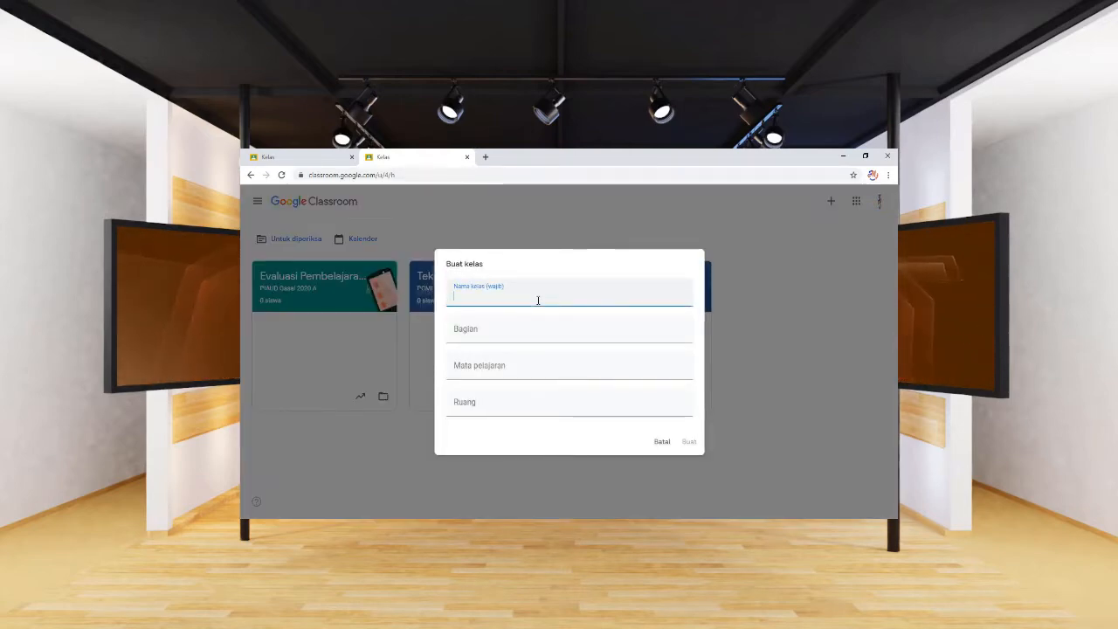
{"action": "type", "text": "Kelas"}
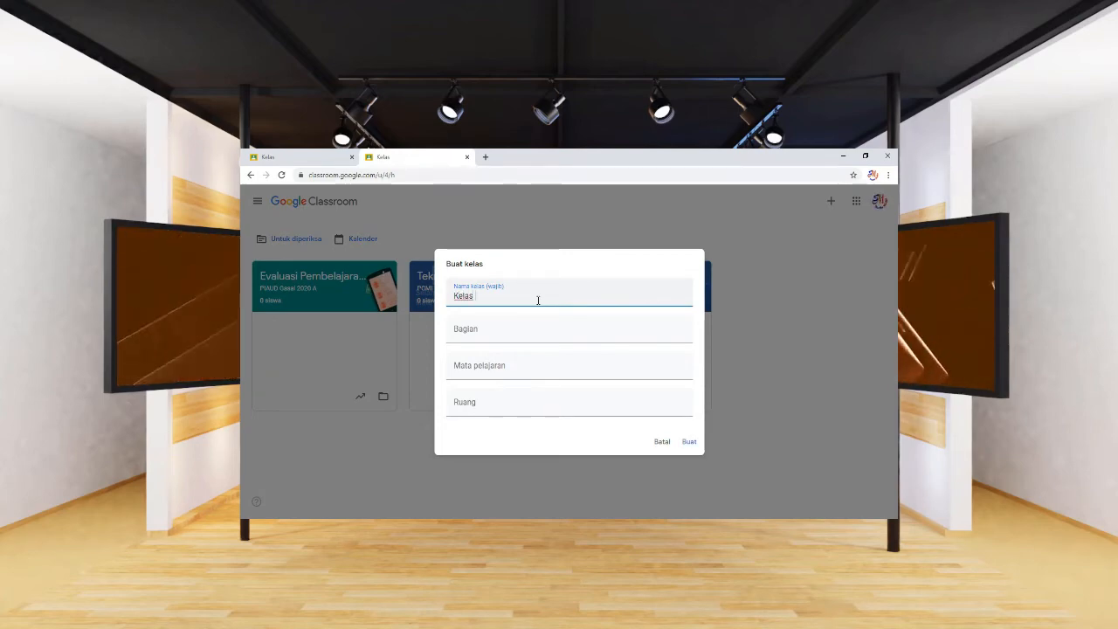
{"action": "type", "text": " O"}
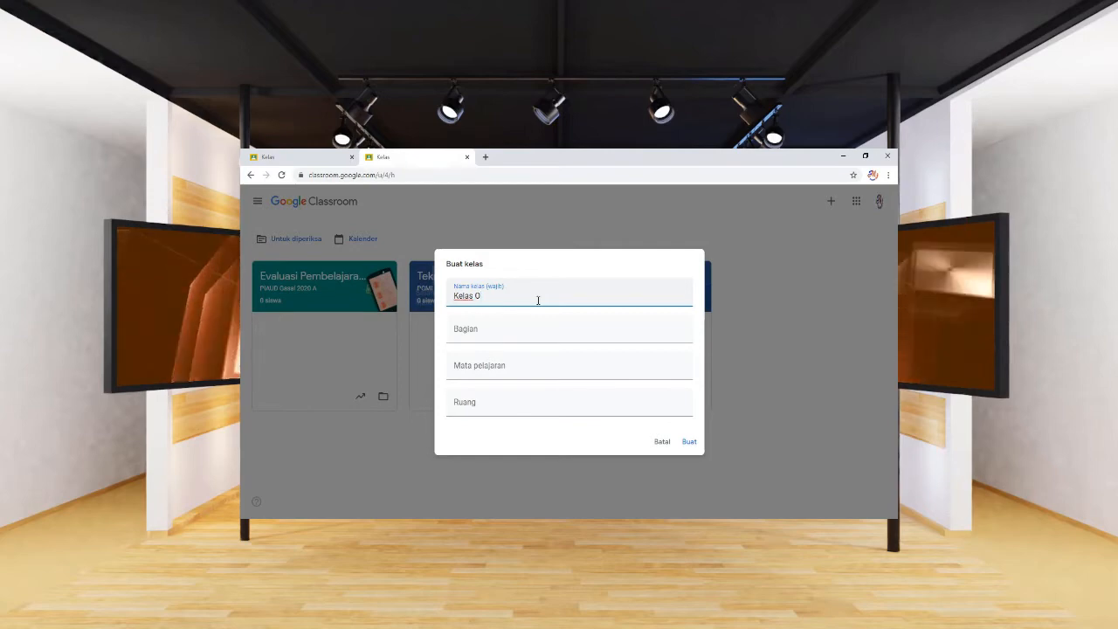
{"action": "type", "text": "ffi"}
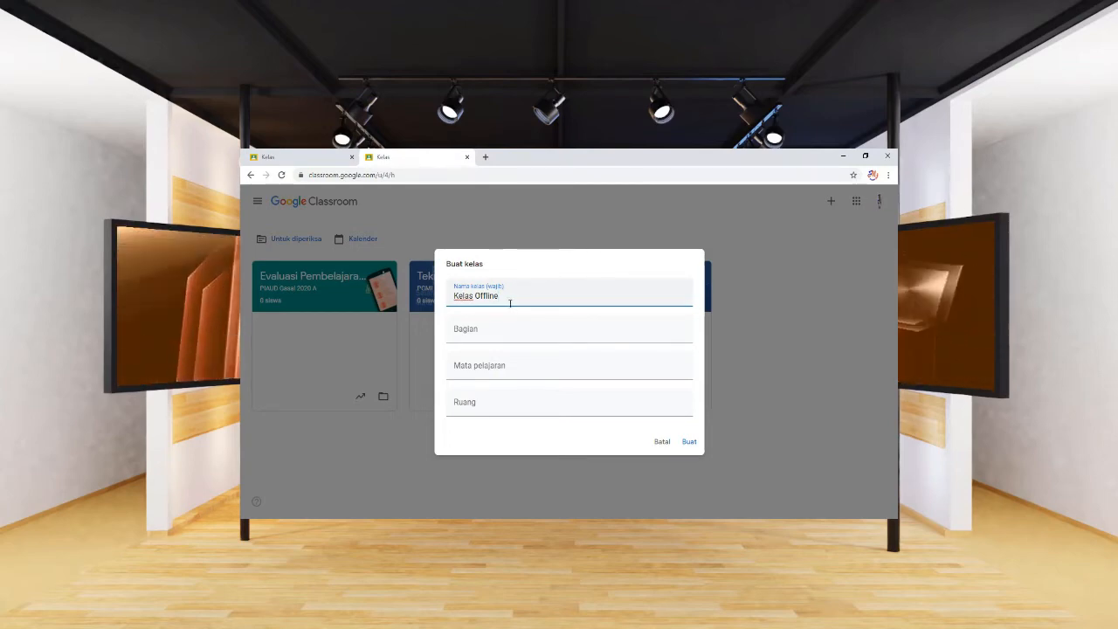
{"action": "left_click", "coordinate": [693, 447]}
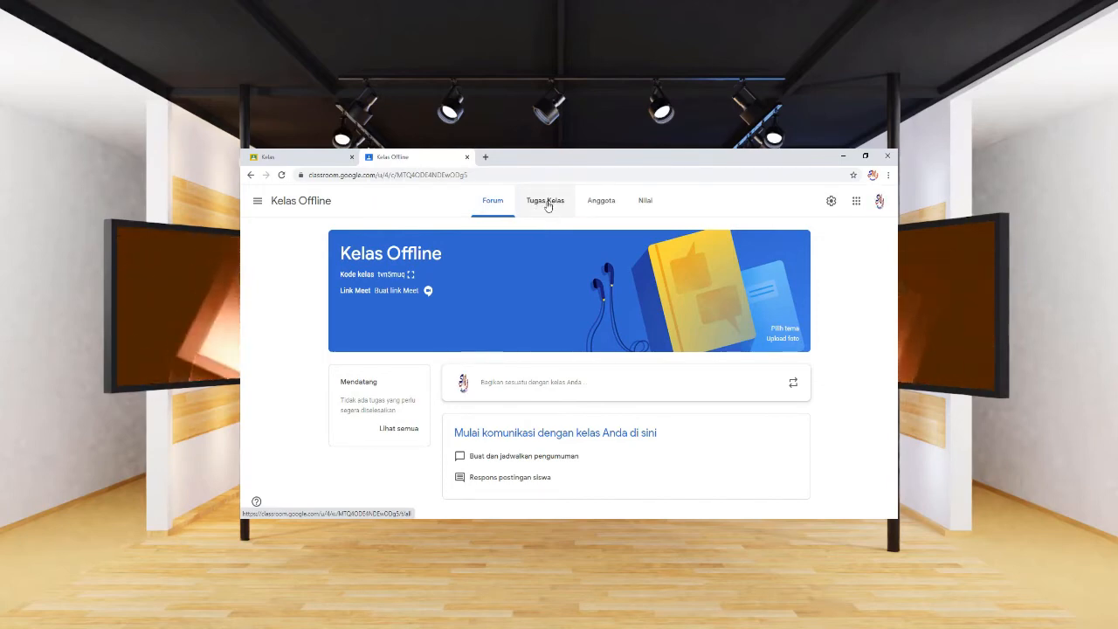
Switch Kelas Offline to its Tugas Kelas classwork page.
{"action": "left_click", "coordinate": [547, 205]}
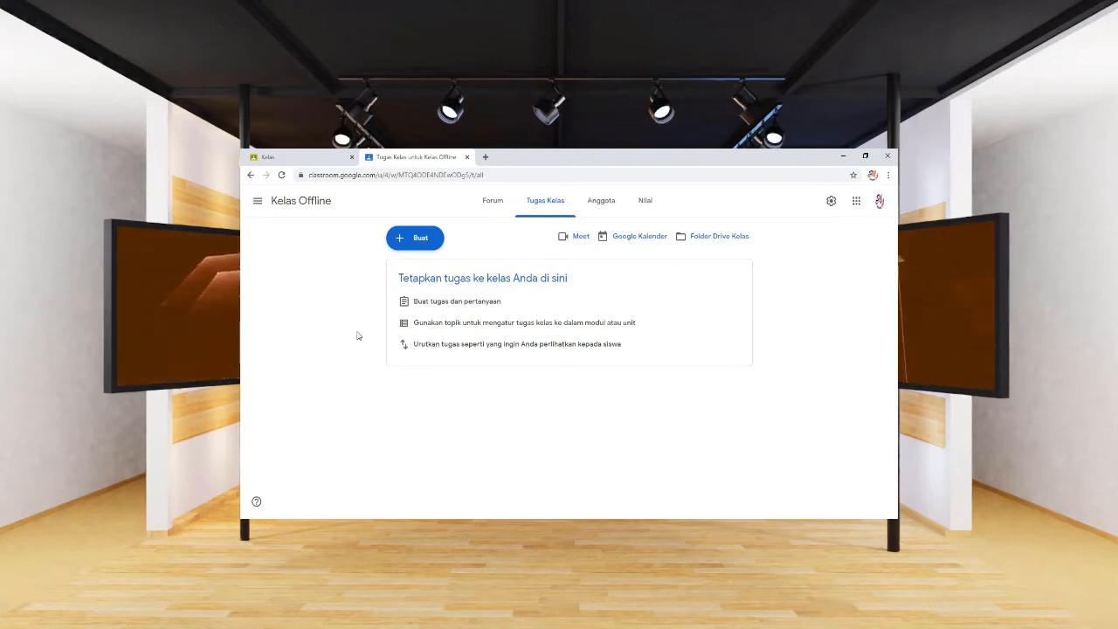
Start a new assignment titled 'Materi Pertemuan Pertama', dismissing the originality notice.
{"action": "left_click", "coordinate": [423, 243]}
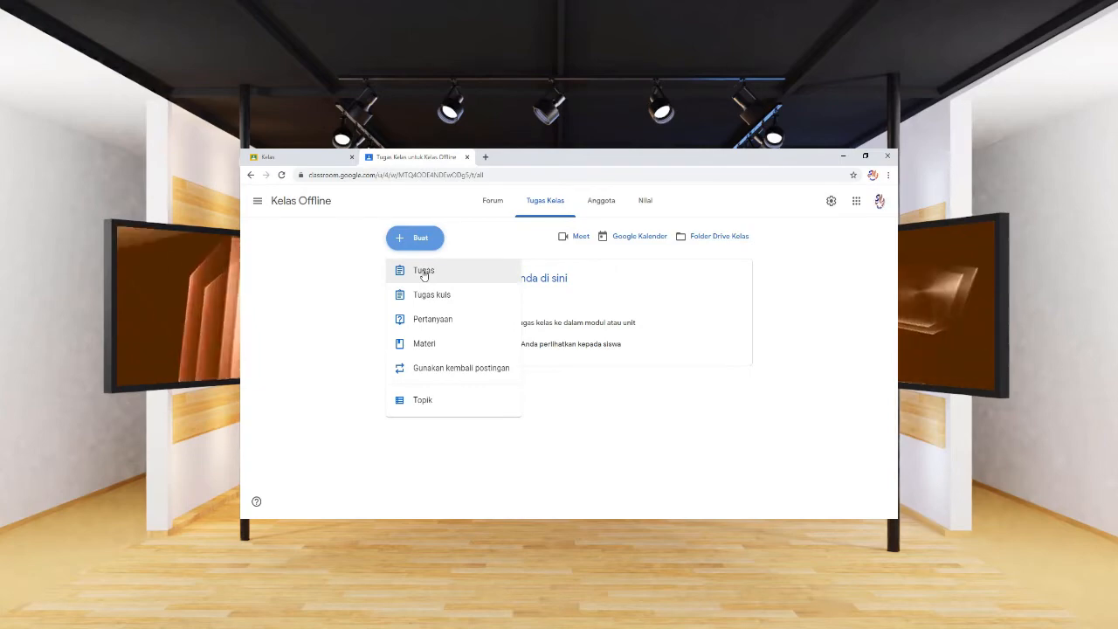
{"action": "left_click", "coordinate": [424, 272]}
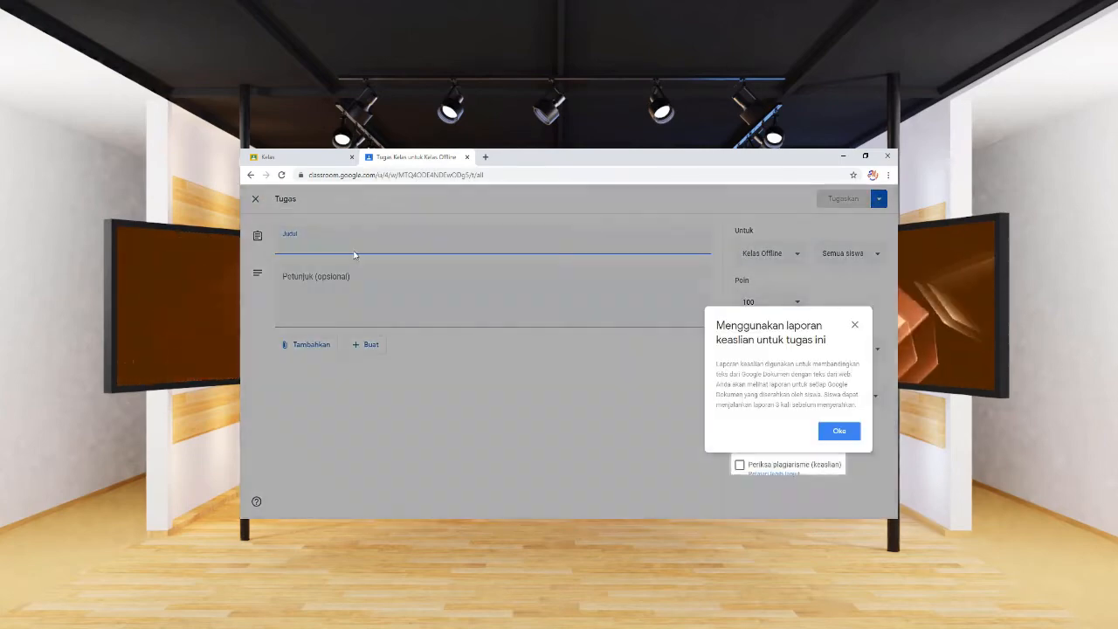
{"action": "left_click", "coordinate": [834, 430]}
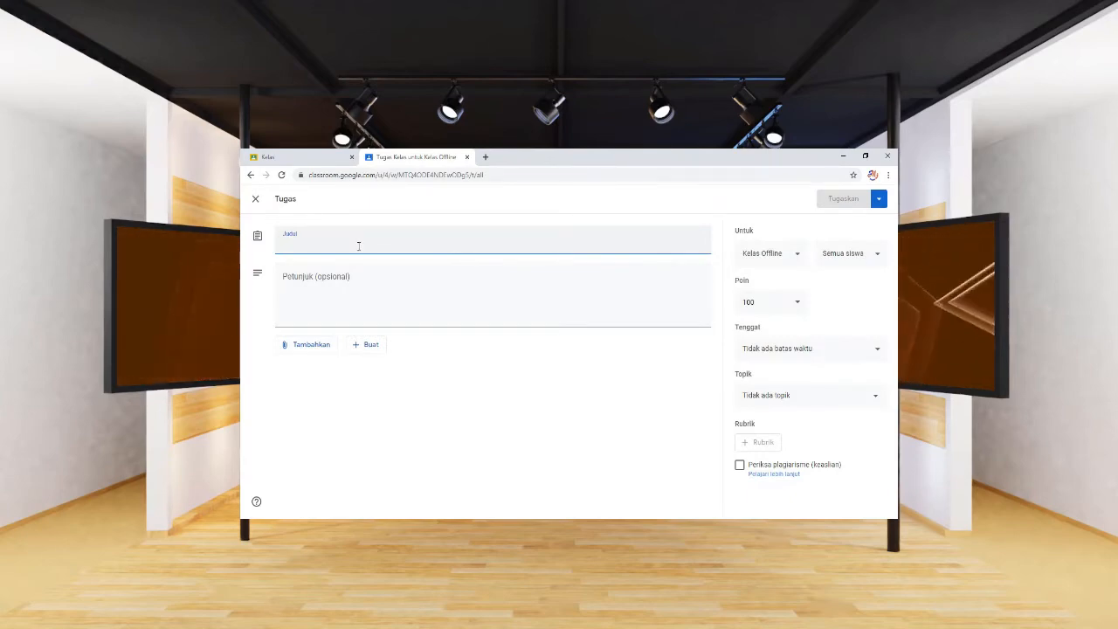
{"action": "type", "text": "Mate"}
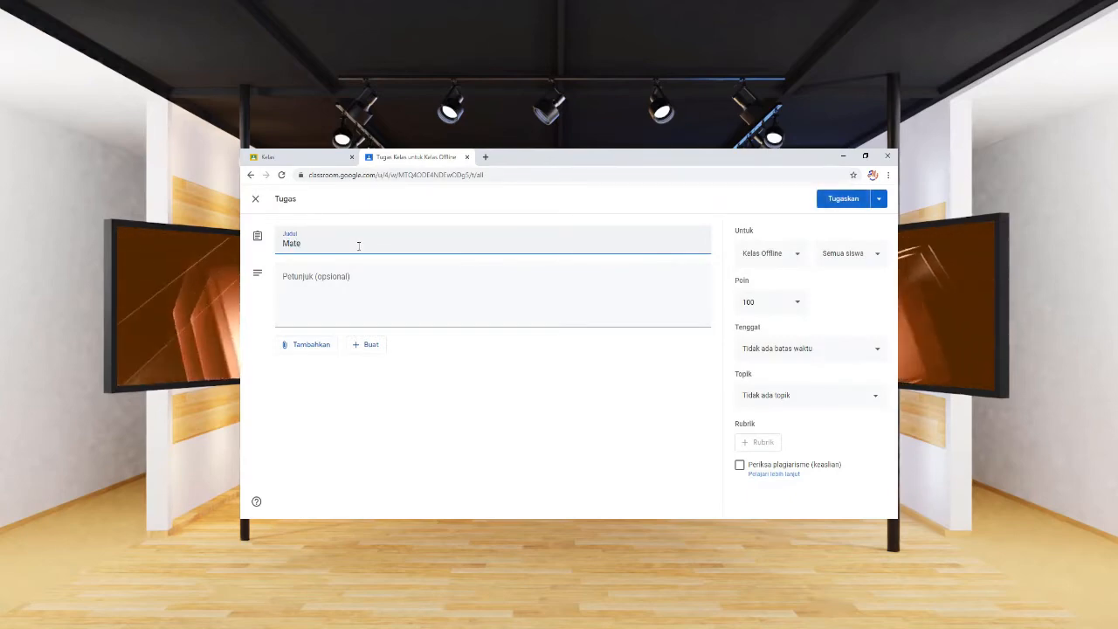
{"action": "key", "text": "BackSpace"}
{"action": "type", "text": "eri"}
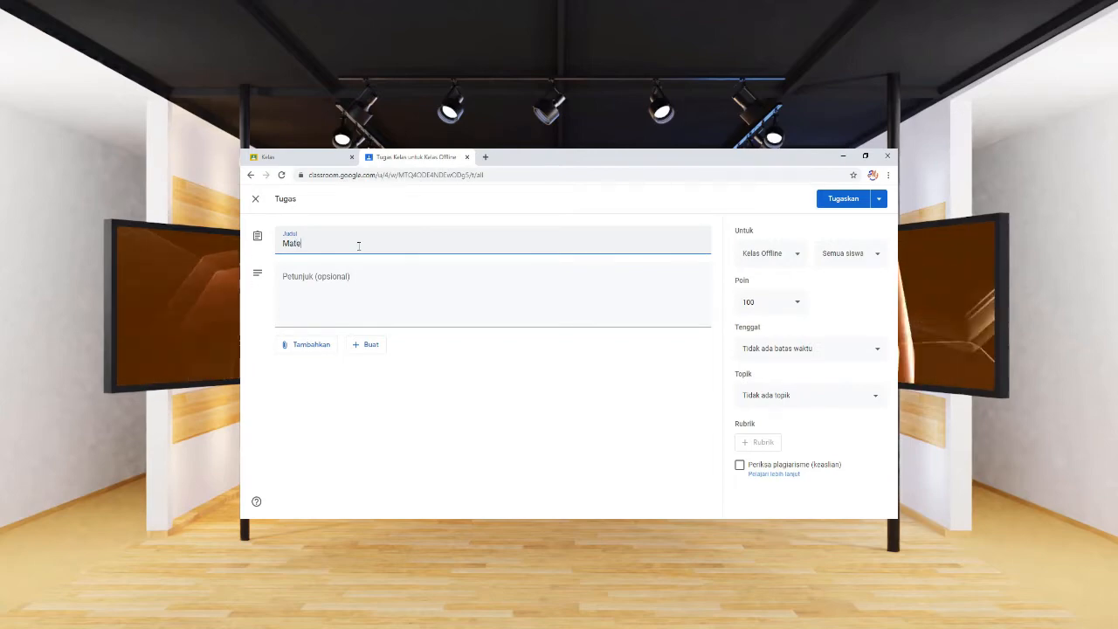
{"action": "type", "text": " Pert"}
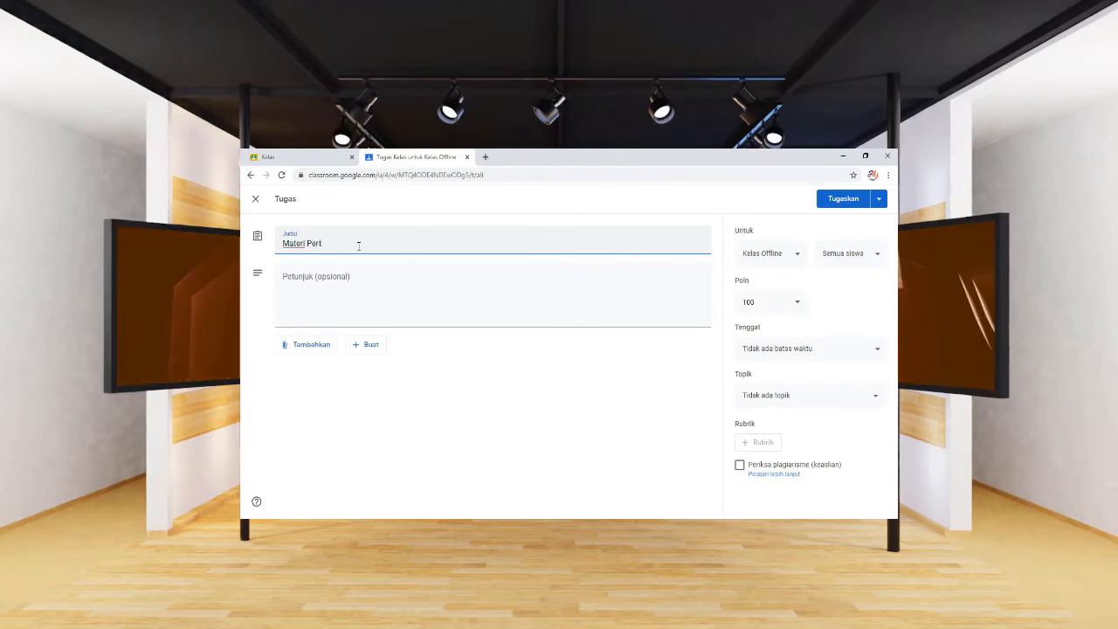
{"action": "type", "text": "emuan"}
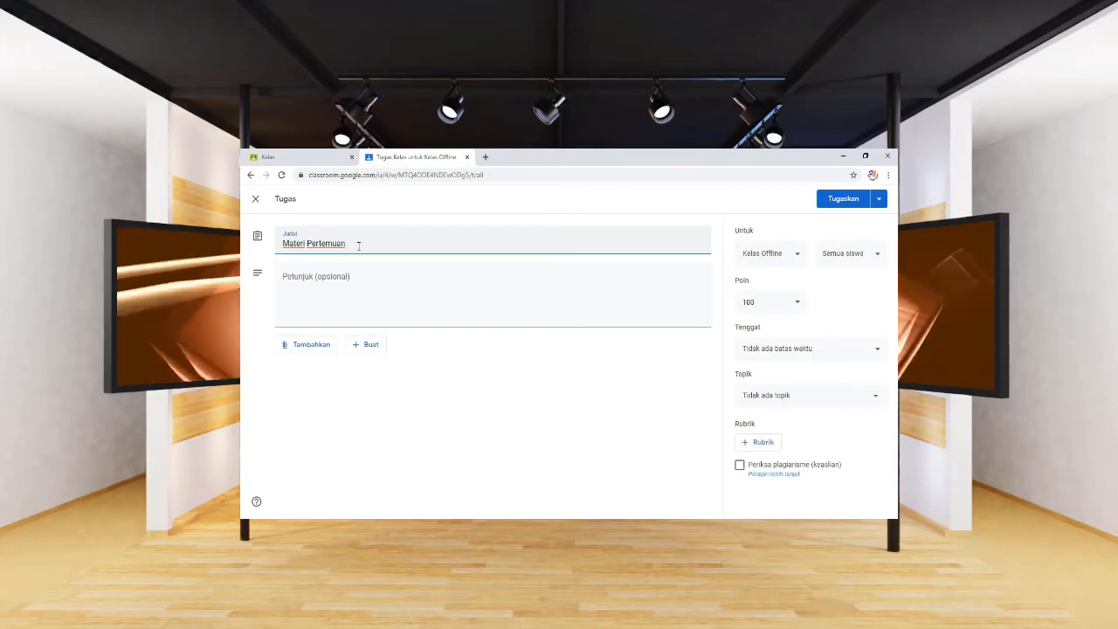
{"action": "type", "text": " Pertama"}
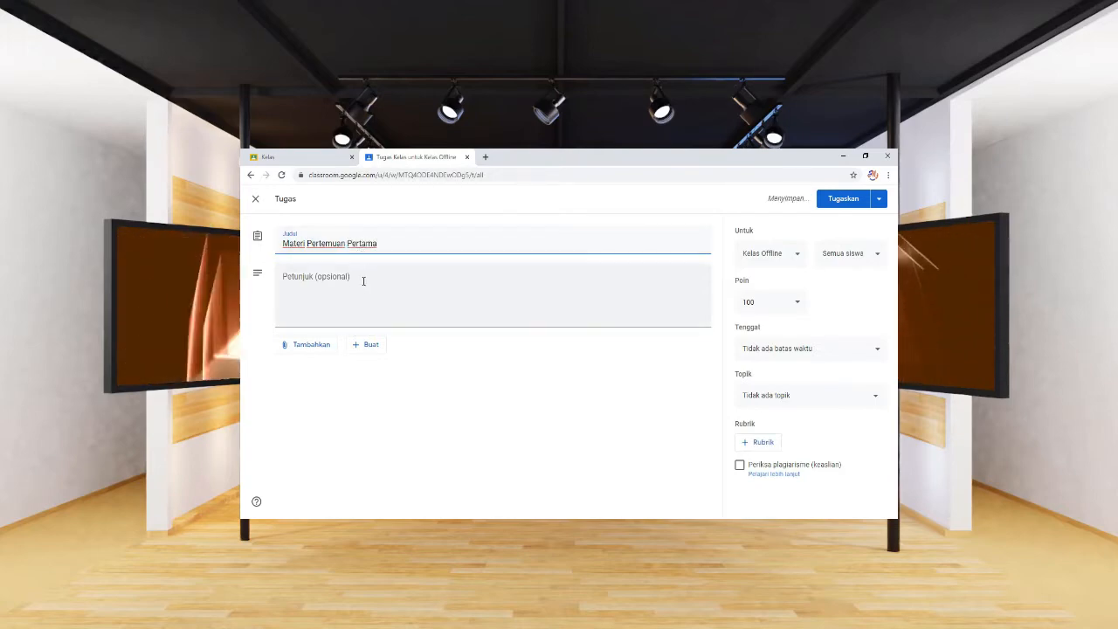
Add the instructions 'Silahkan Baca Materi Berikut' and choose to attach a File.
{"action": "left_click", "coordinate": [364, 280]}
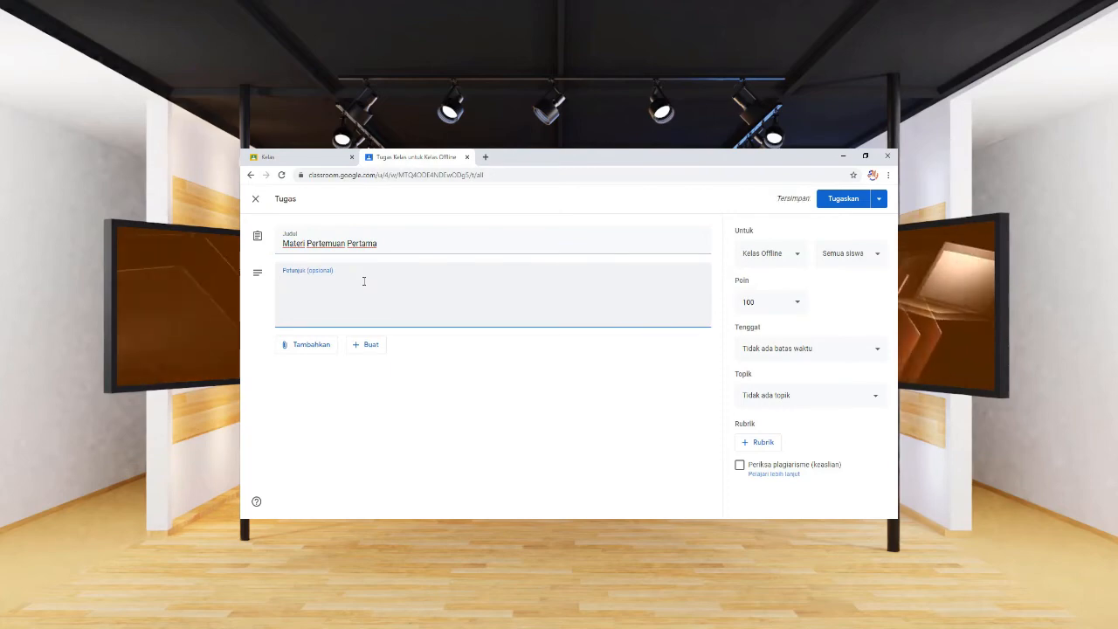
{"action": "type", "text": "Silahkan Baca Materi Berikut"}
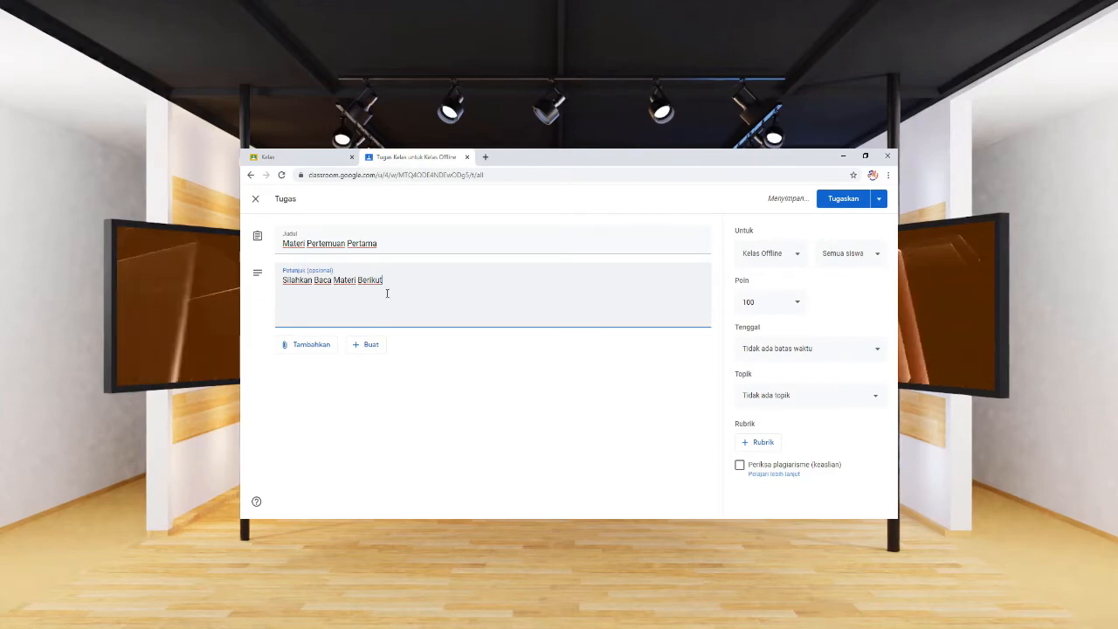
{"action": "left_click", "coordinate": [312, 347]}
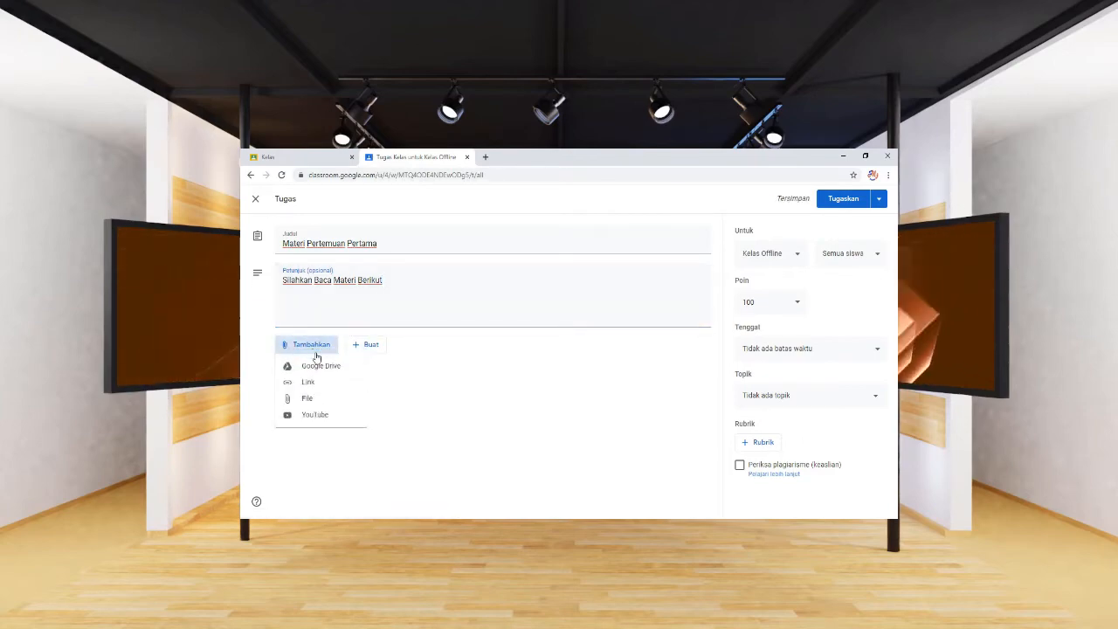
{"action": "left_click", "coordinate": [319, 406]}
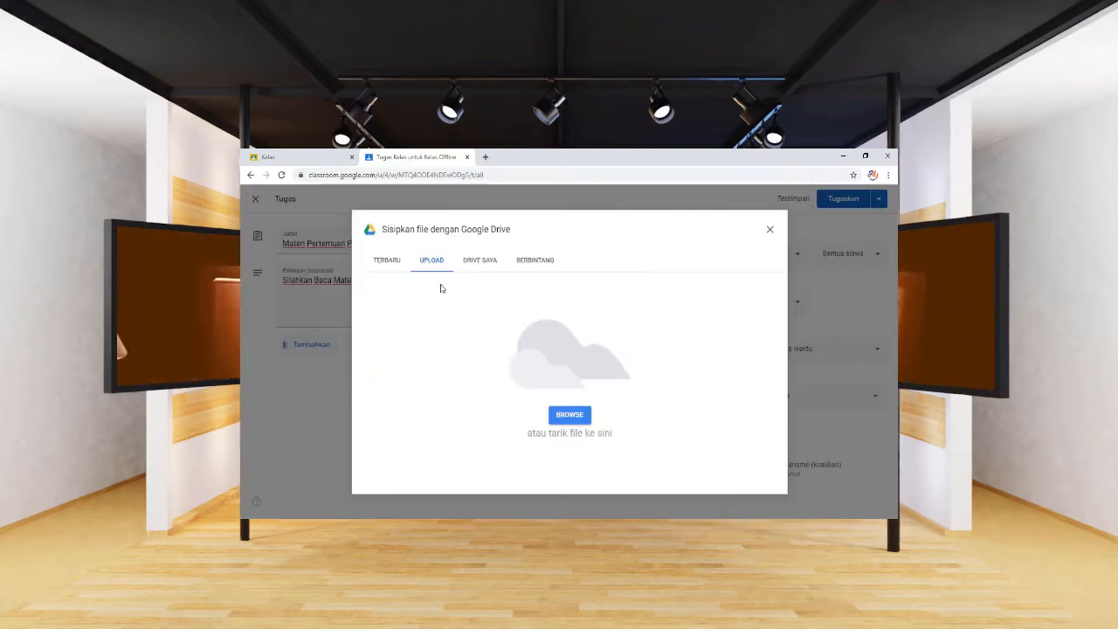
Browse to Documents > Materi and select both Materi PPT and Video Afif for upload.
{"action": "left_click", "coordinate": [433, 263]}
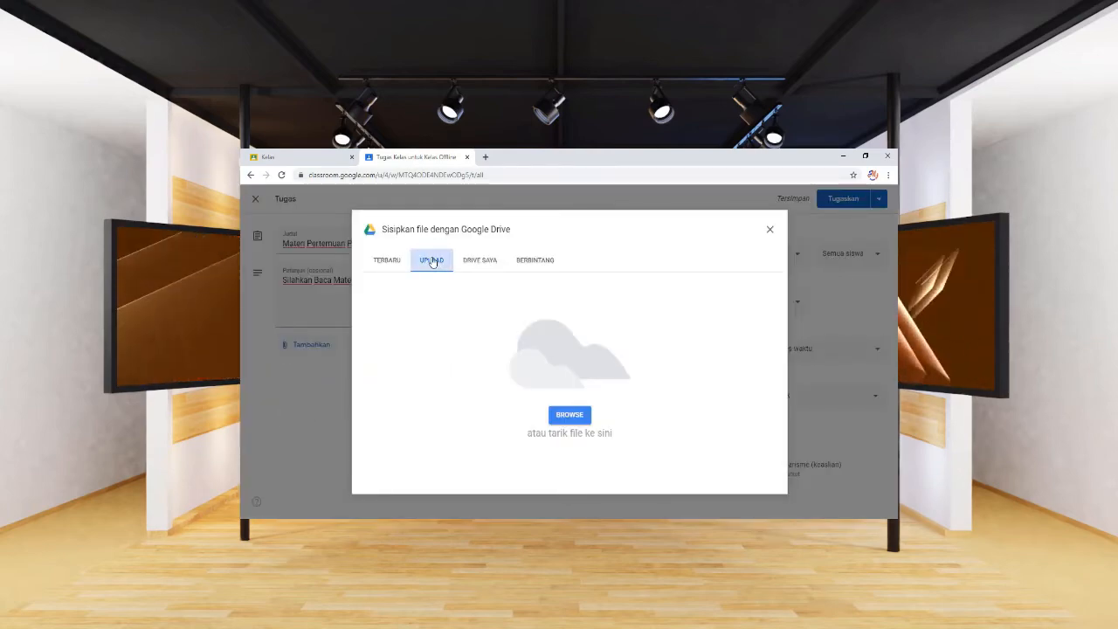
{"action": "left_click", "coordinate": [568, 417]}
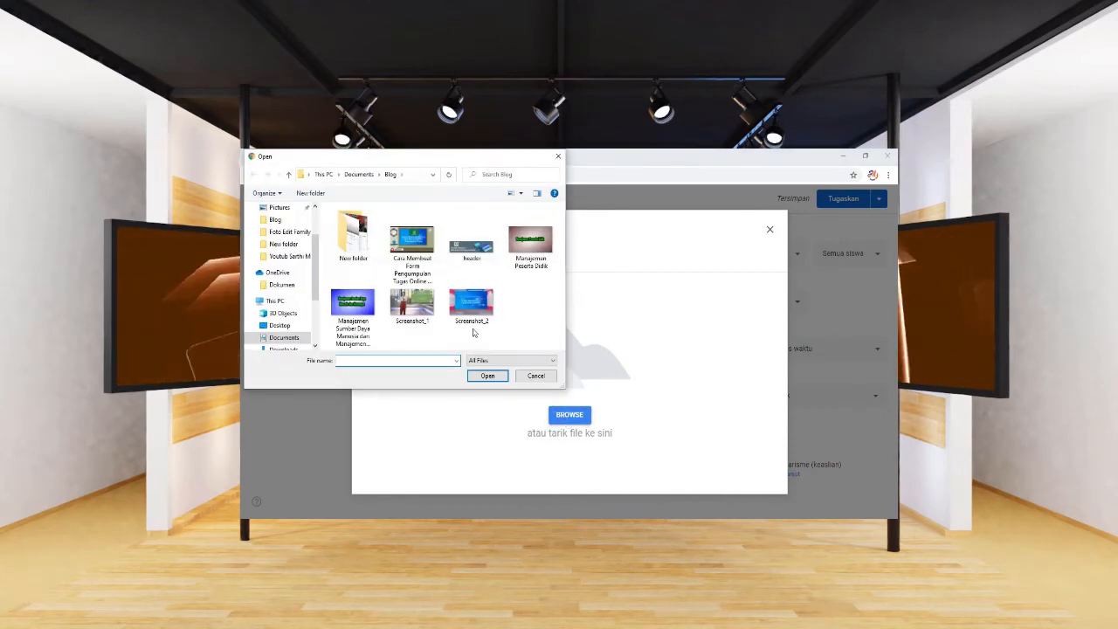
{"action": "scroll", "coordinate": [296, 288], "scroll_direction": "up", "scroll_amount": 2}
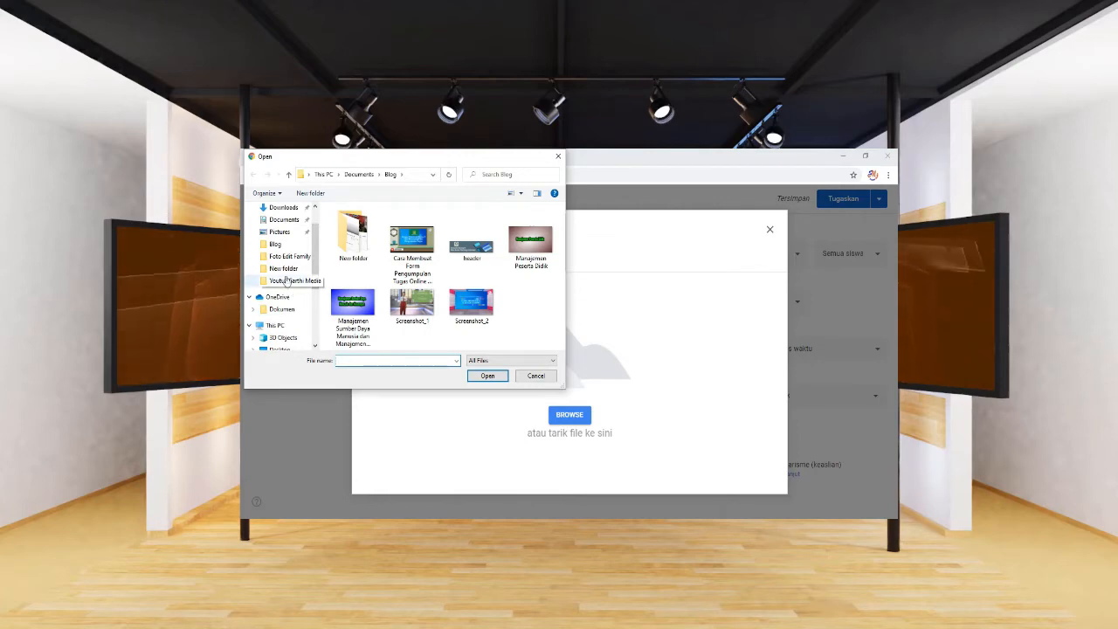
{"action": "left_click", "coordinate": [283, 220]}
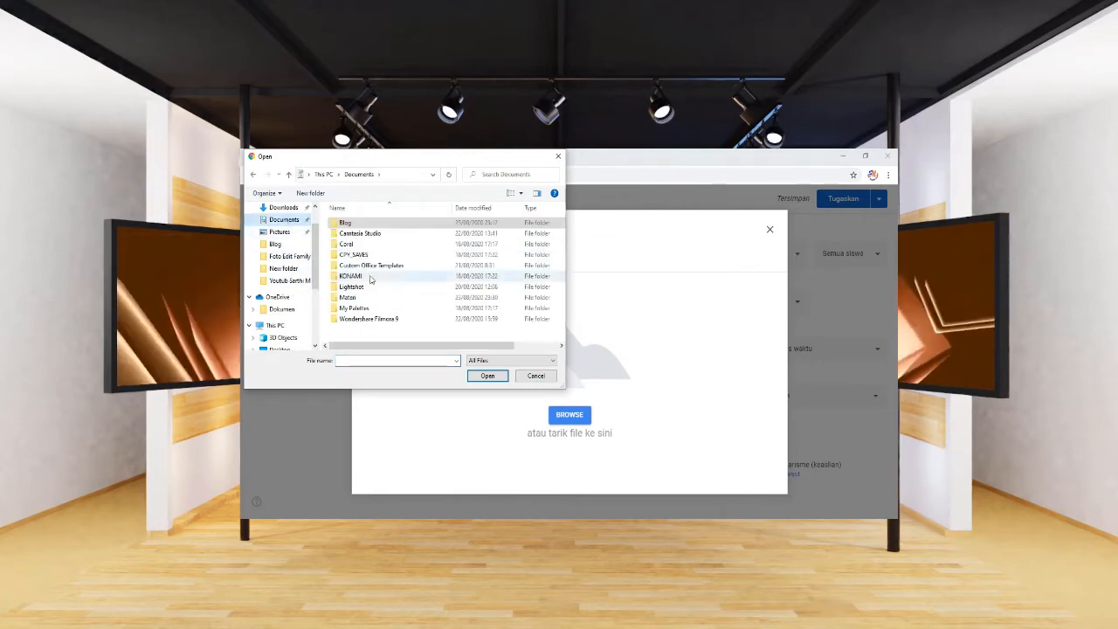
{"action": "double_click", "coordinate": [348, 297]}
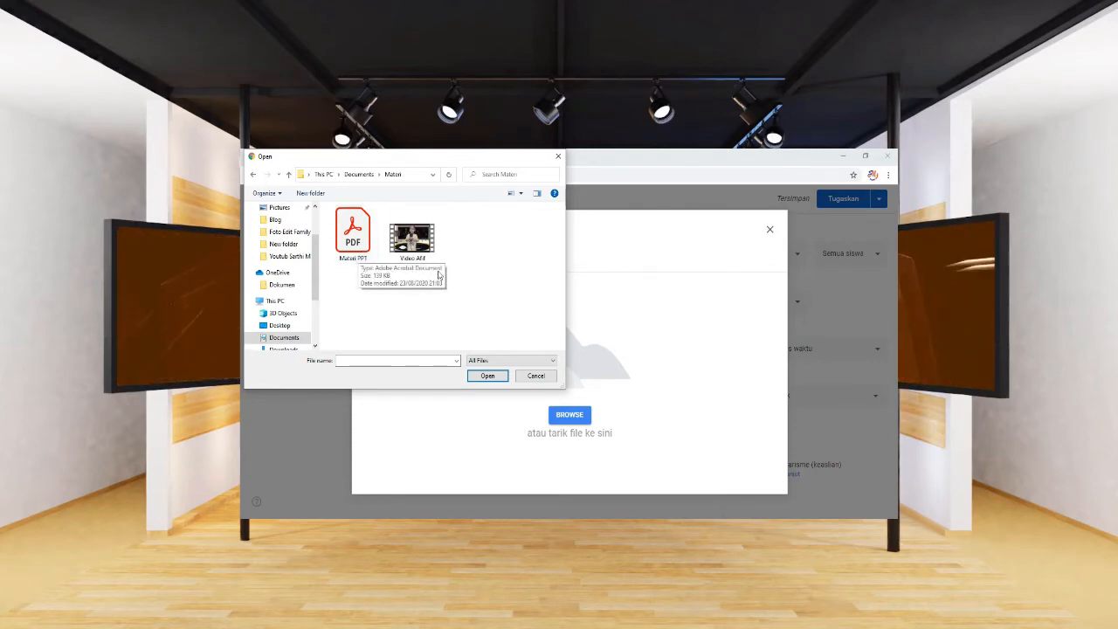
{"action": "left_click_drag", "start_coordinate": [473, 259], "coordinate": [358, 254]}
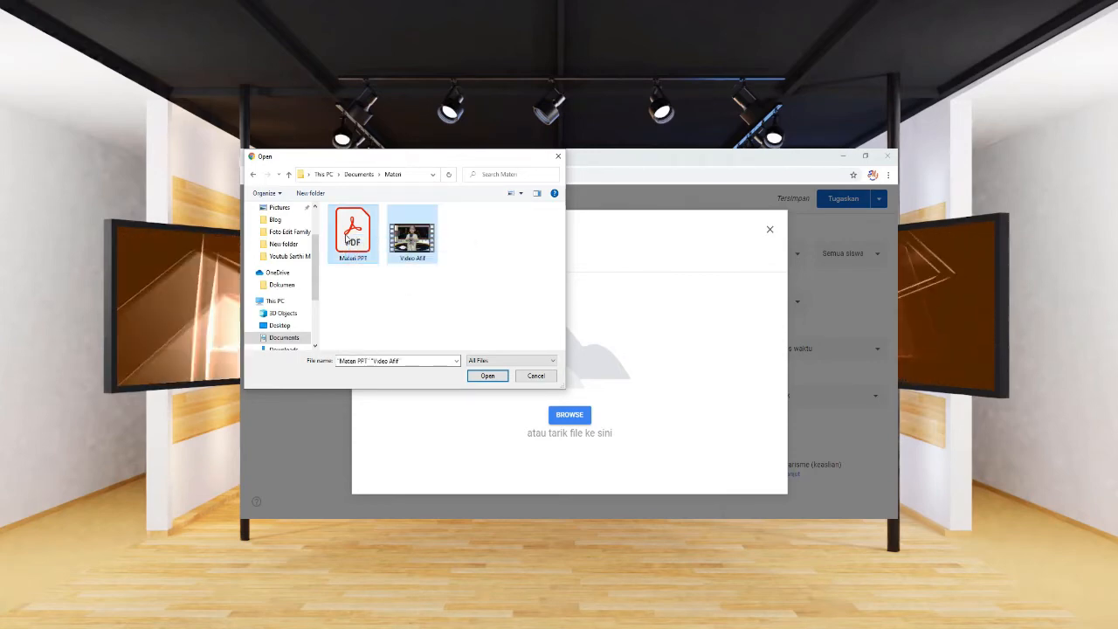
Upload Materi PPT.pdf and Video Afif.mp4 into the assignment draft.
{"action": "left_click", "coordinate": [488, 378]}
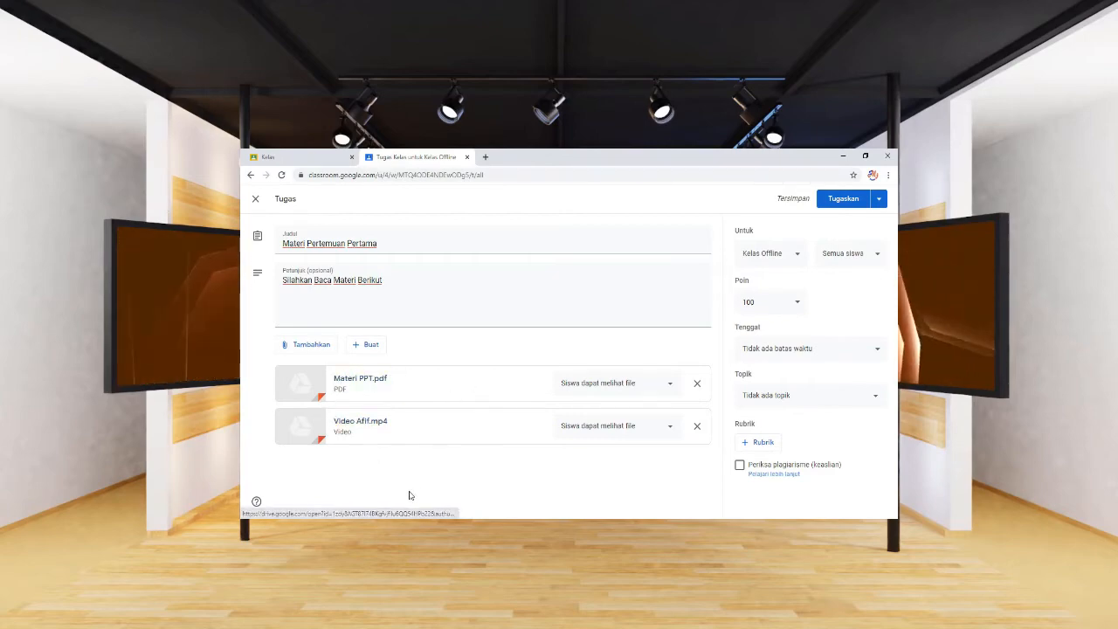
Set both Materi PPT.pdf and Video Afif.mp4 to 'Buat salinan untuk setiap siswa'.
{"action": "left_click", "coordinate": [669, 390]}
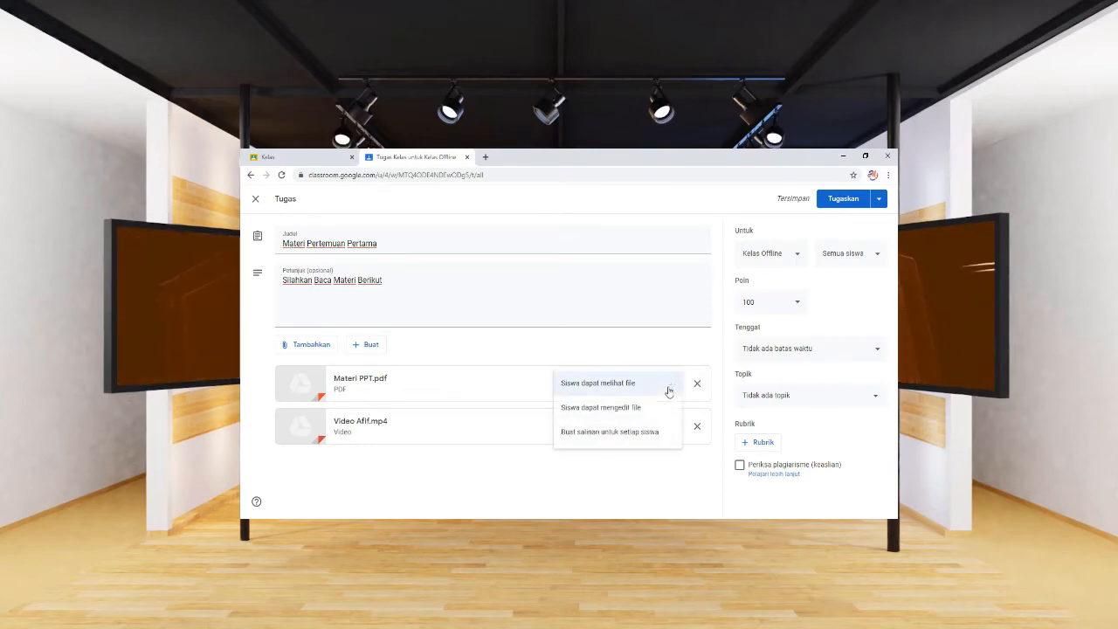
{"action": "left_click", "coordinate": [616, 441]}
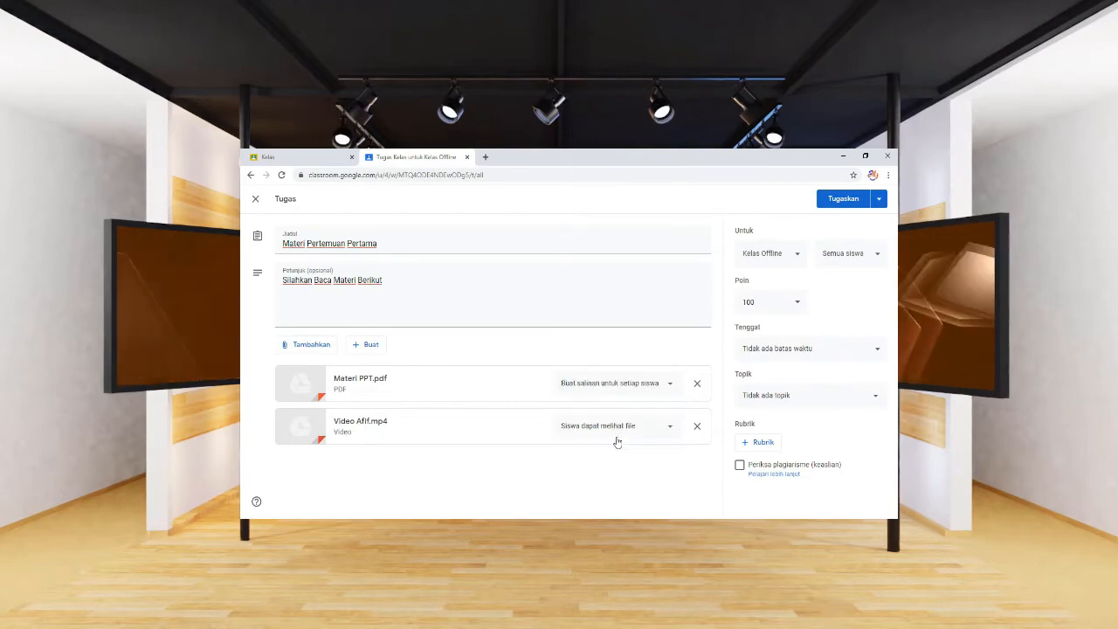
{"action": "left_click", "coordinate": [673, 427]}
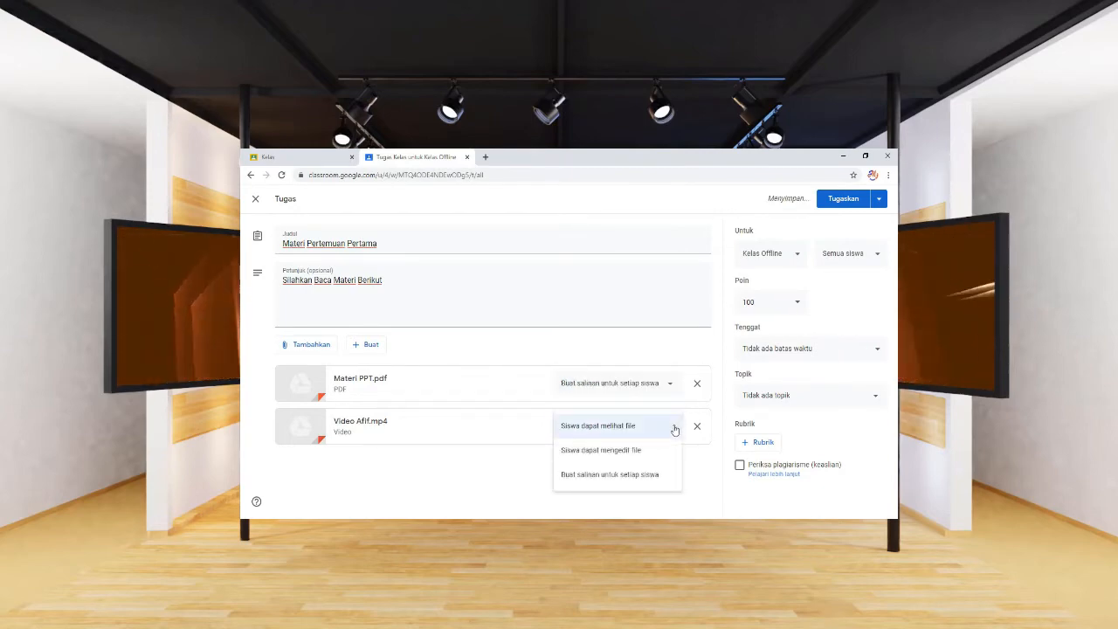
{"action": "left_click", "coordinate": [627, 478]}
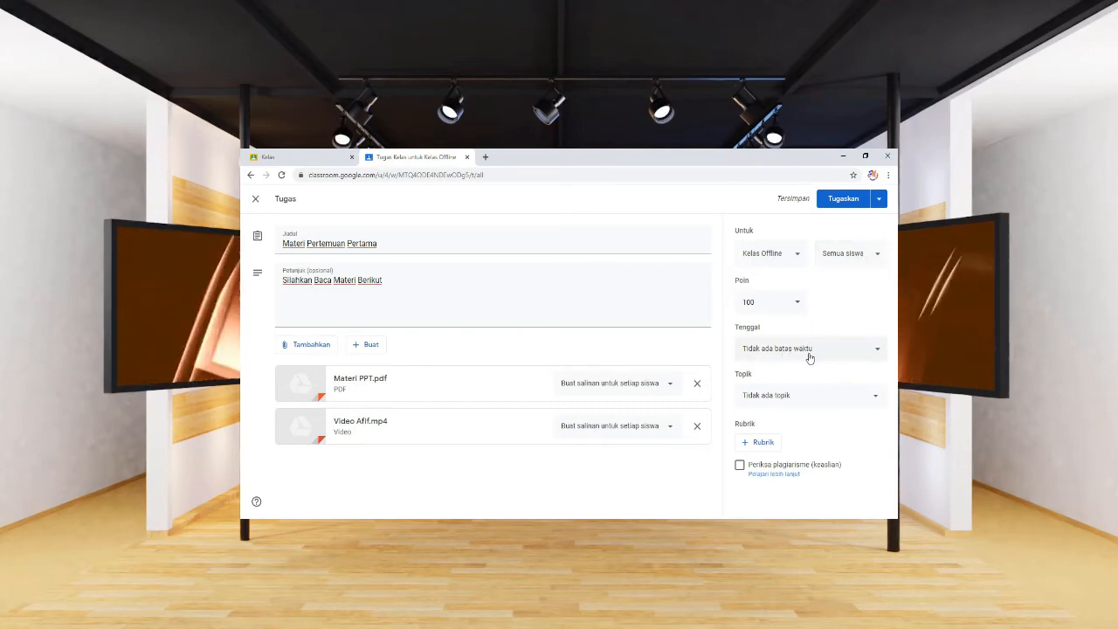
{"action": "left_click", "coordinate": [807, 399]}
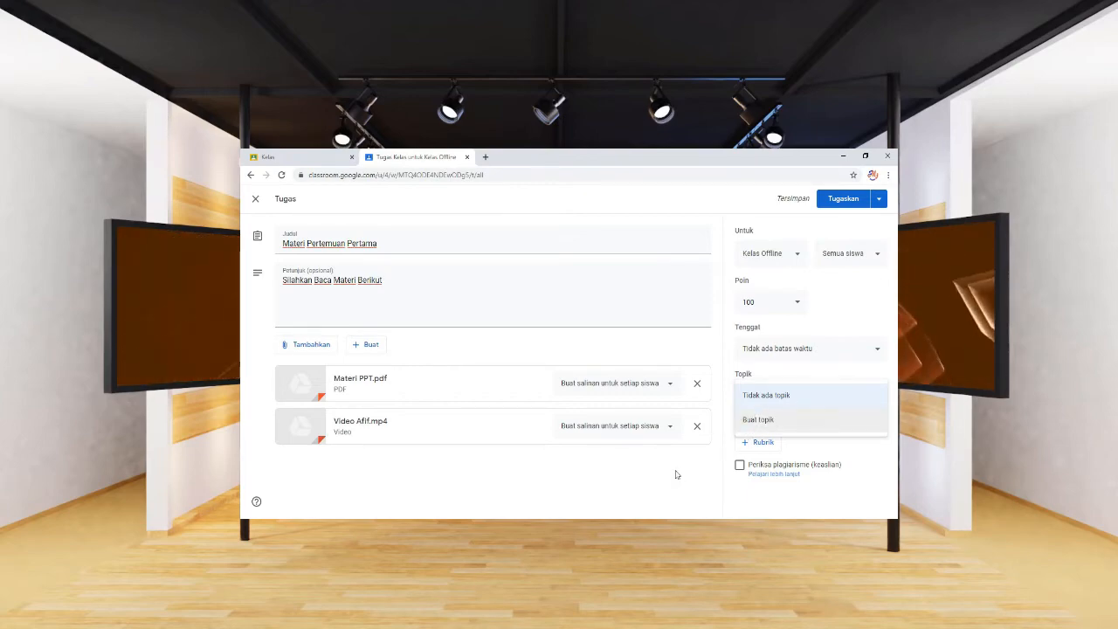
{"action": "left_click", "coordinate": [704, 465]}
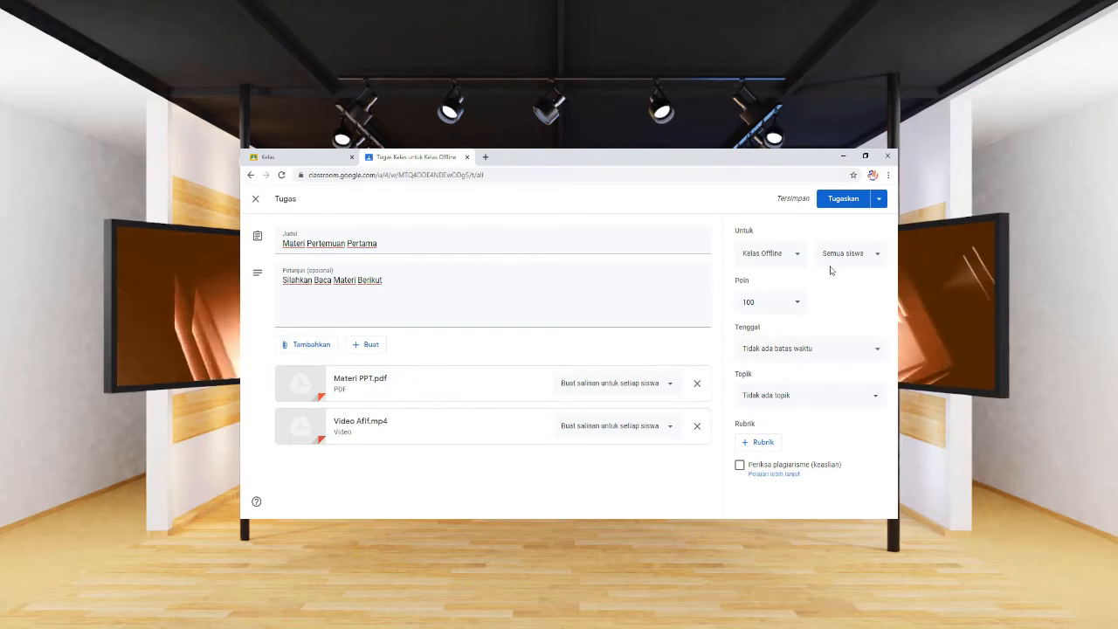
{"action": "left_click", "coordinate": [879, 200]}
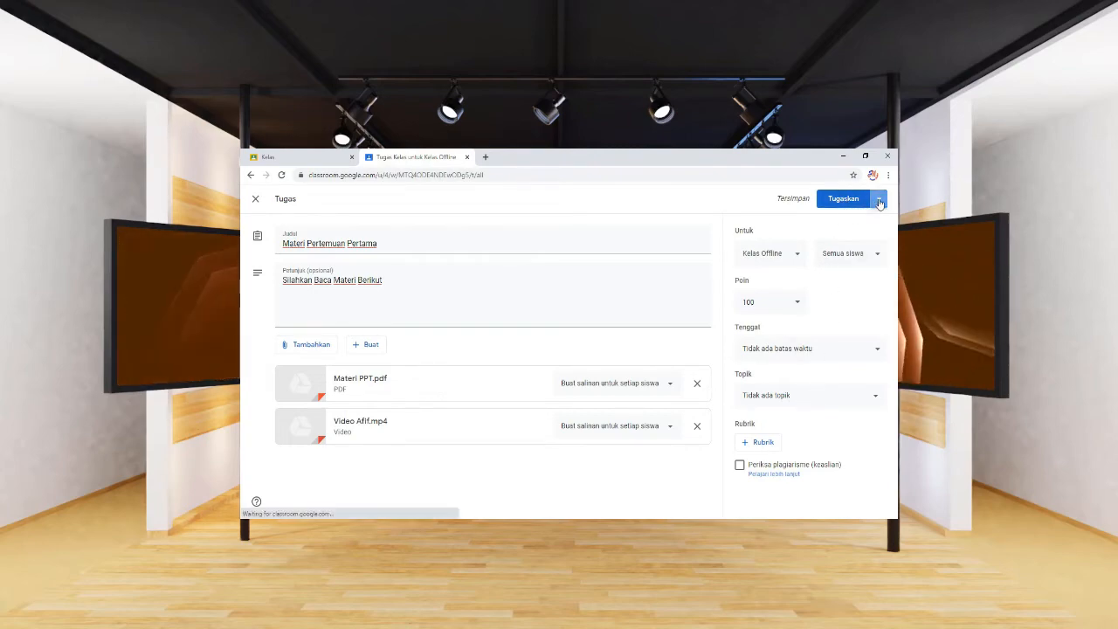
{"action": "left_click", "coordinate": [802, 231]}
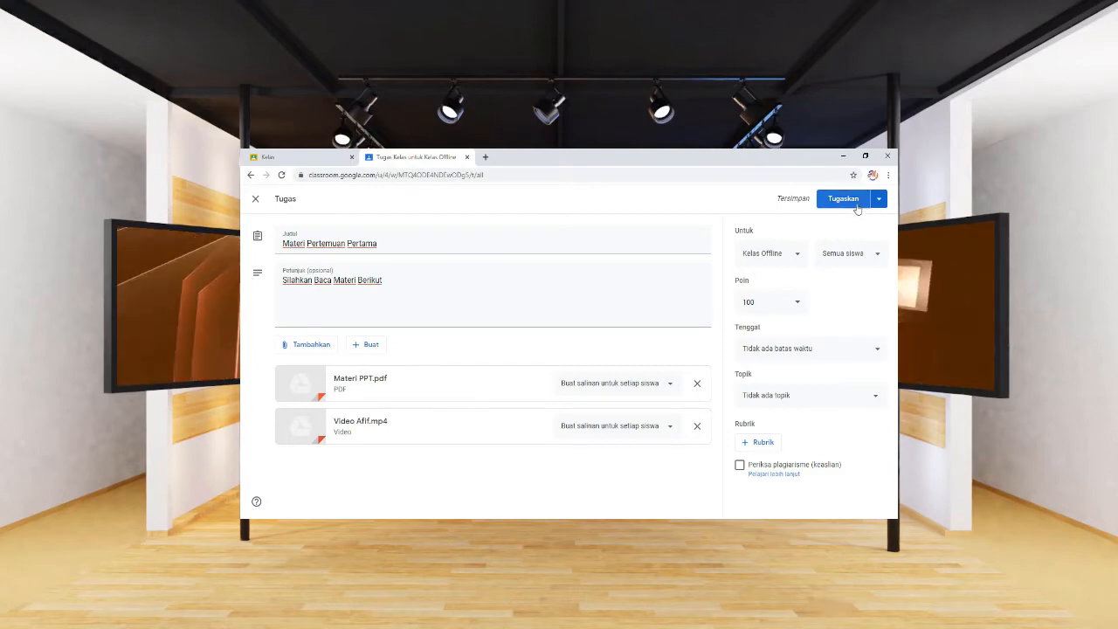
{"action": "left_click", "coordinate": [879, 199]}
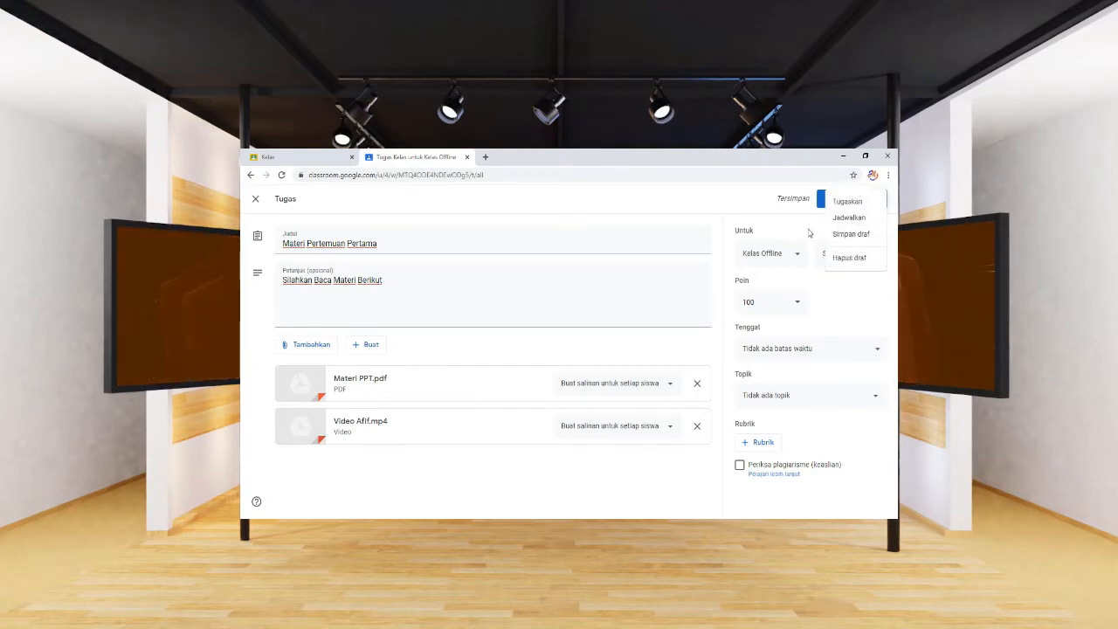
{"action": "left_click", "coordinate": [812, 231]}
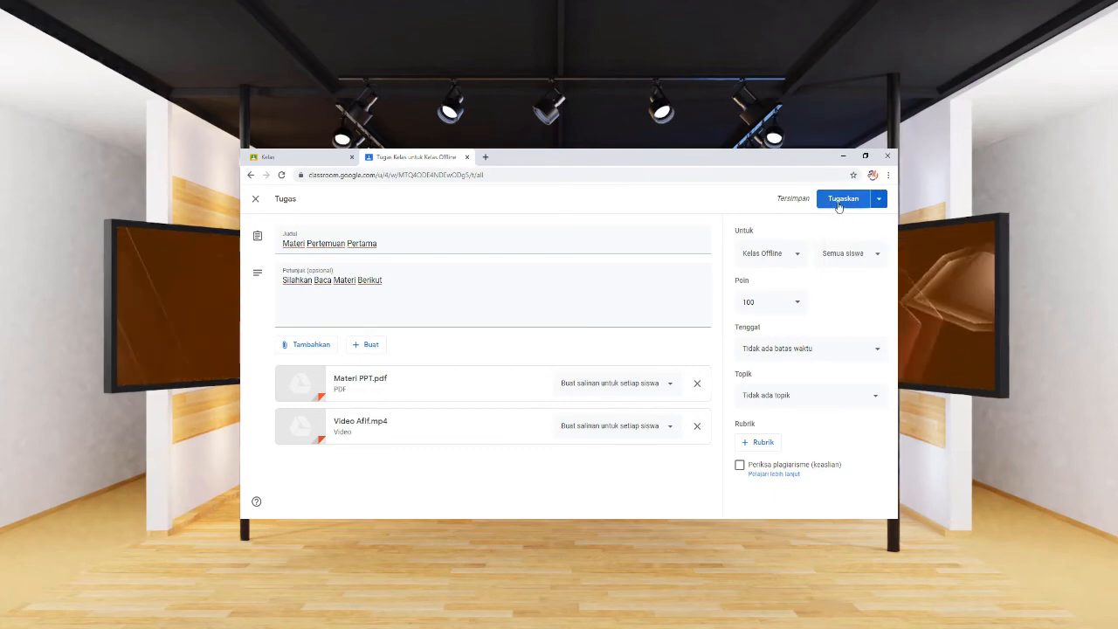
Publish the assignment with Tugaskan and view it in the Tugas Kelas list.
{"action": "left_click", "coordinate": [837, 205]}
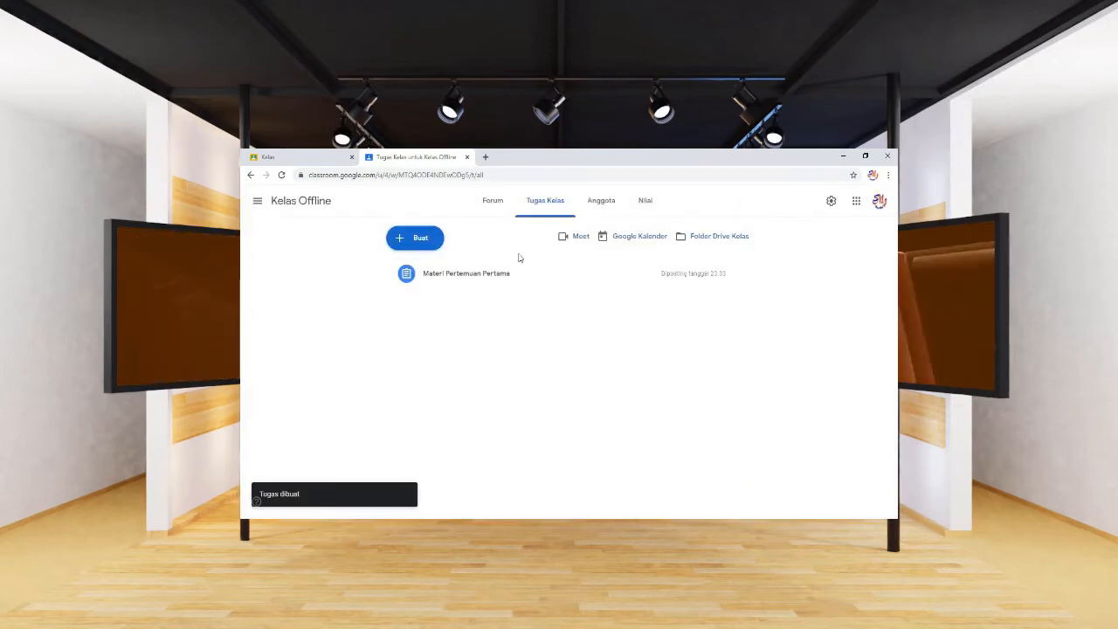
{"action": "left_click", "coordinate": [494, 204]}
{"action": "left_click", "coordinate": [545, 203]}
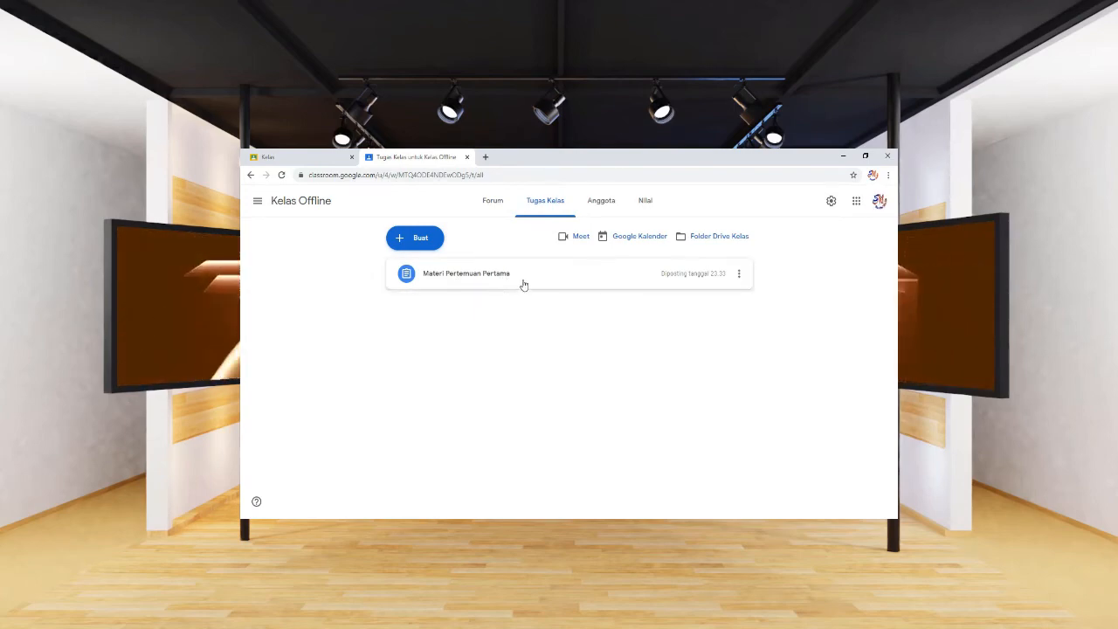
Show the Kelas Offline class code enlarged on the Forum page and copy it.
{"action": "left_click", "coordinate": [502, 209]}
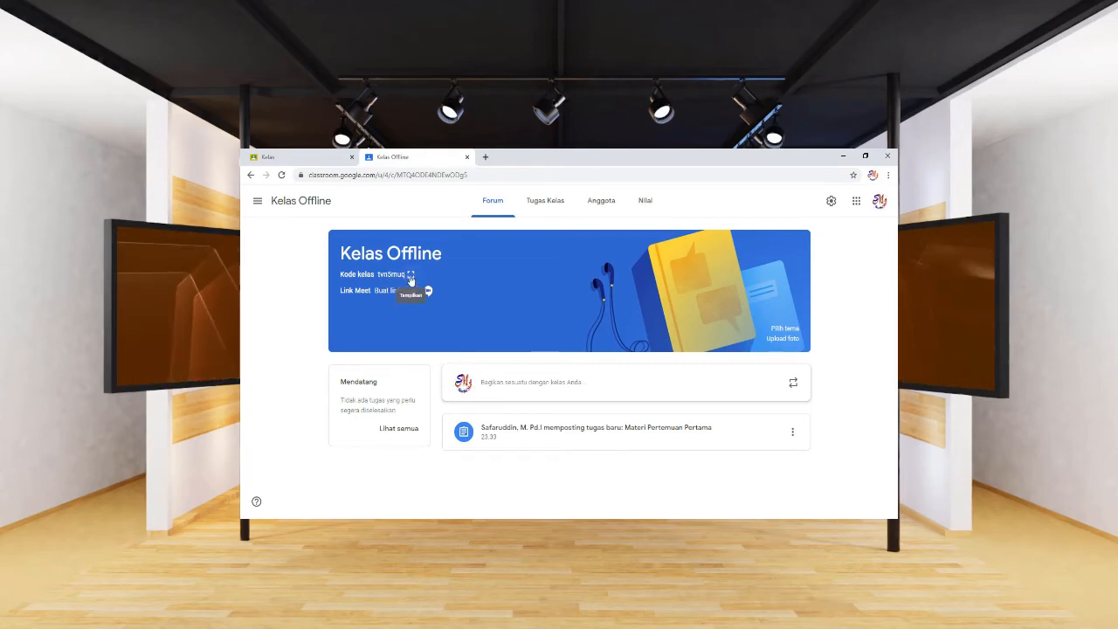
{"action": "left_click", "coordinate": [411, 276]}
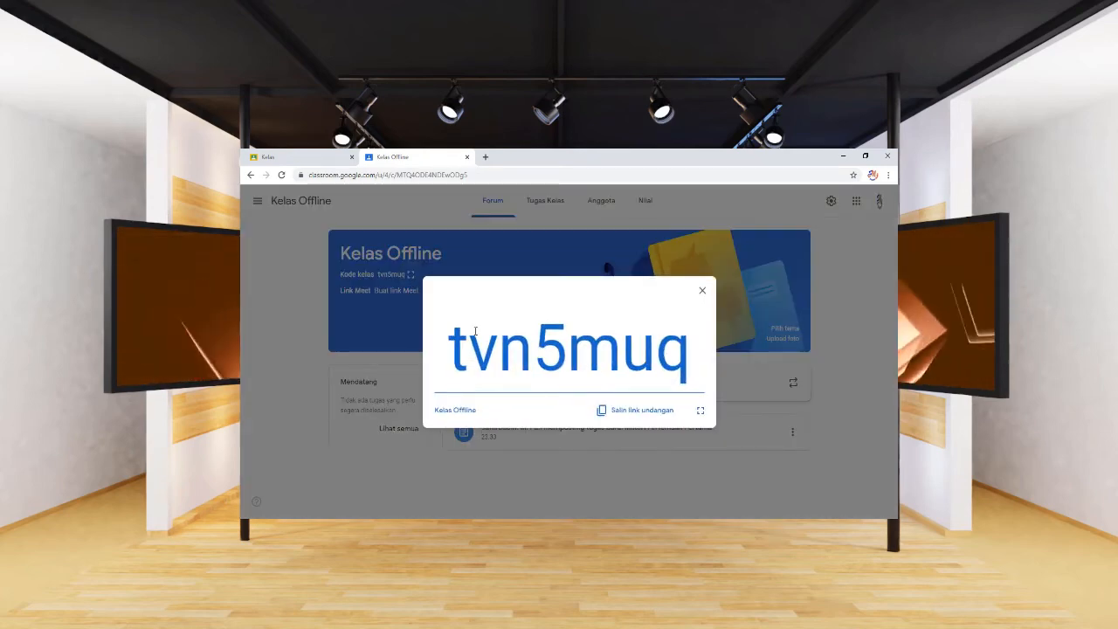
{"action": "left_click_drag", "start_coordinate": [448, 345], "coordinate": [690, 355]}
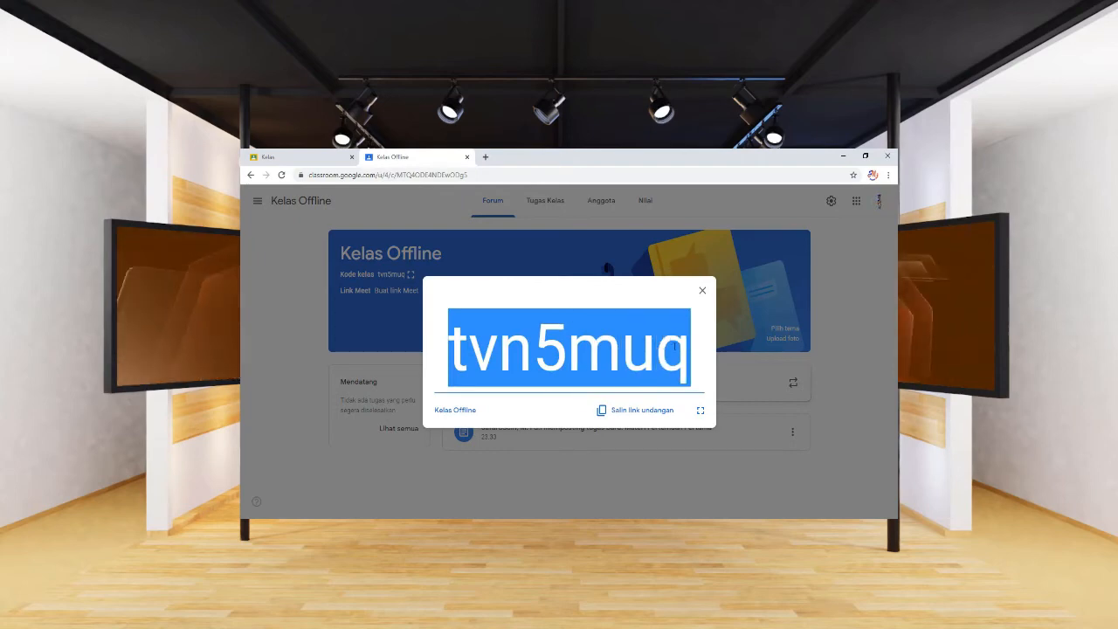
{"action": "right_click", "coordinate": [675, 347]}
{"action": "left_click", "coordinate": [677, 355]}
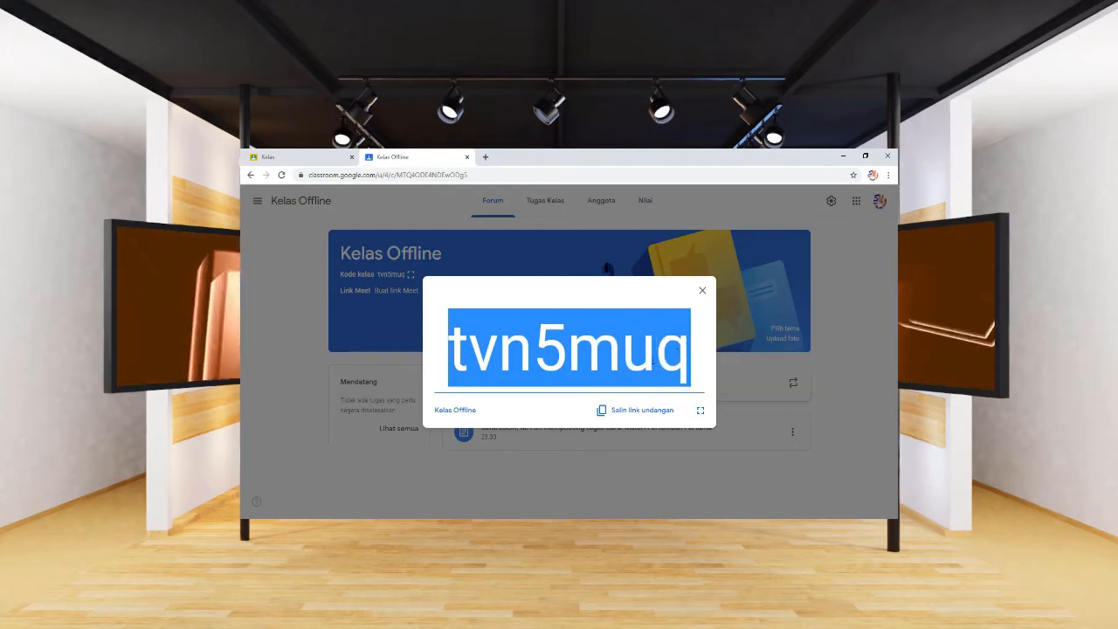
{"action": "left_click", "coordinate": [700, 292]}
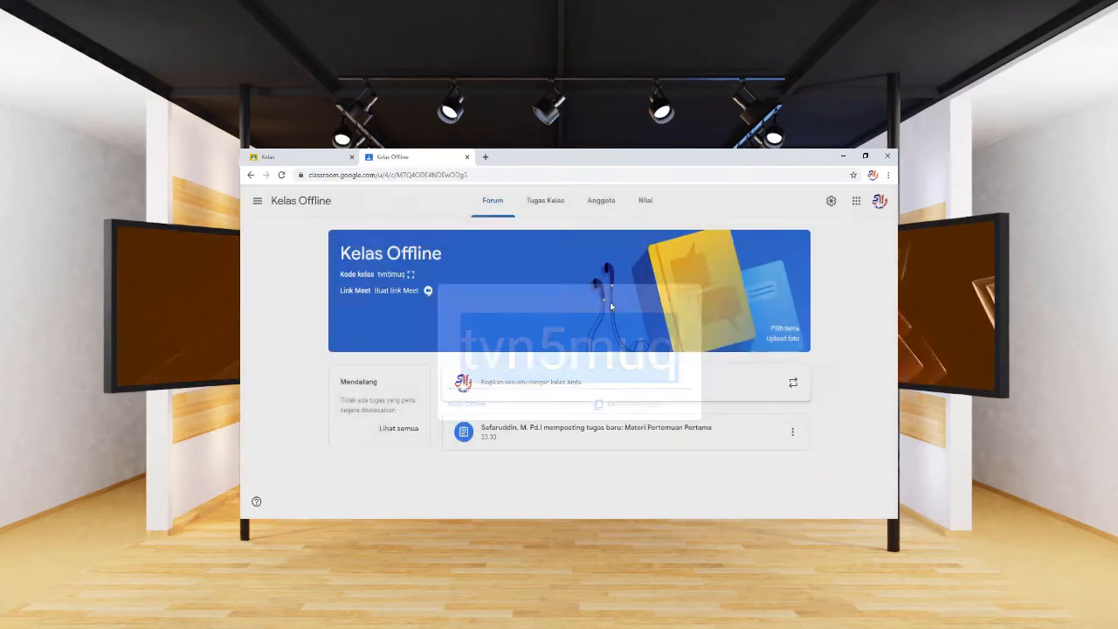